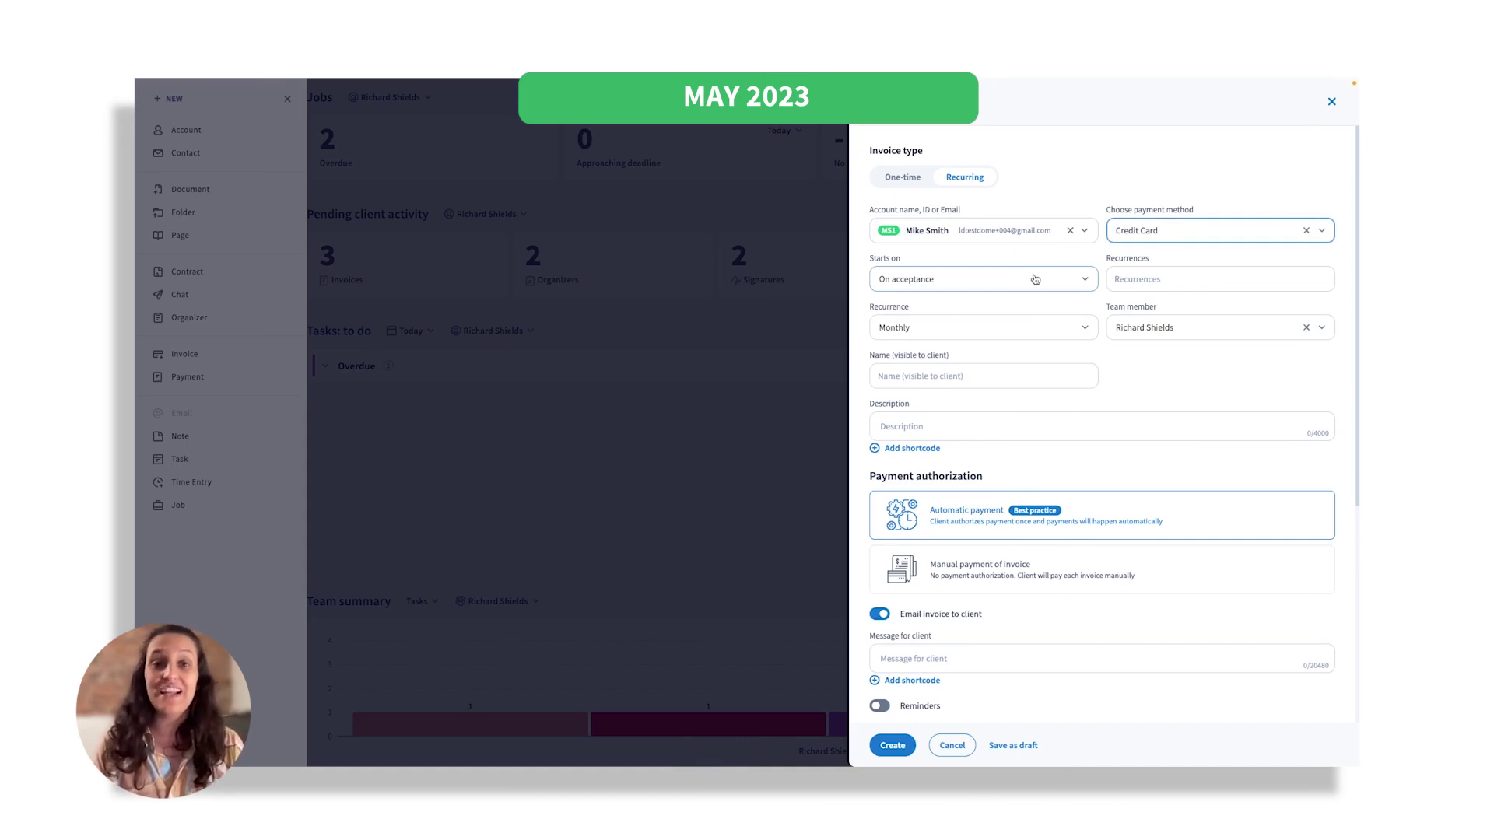
Enter 12 recurrences on the recurring invoice form and dismiss the open popup with Escape
click(1116, 277)
text(12)
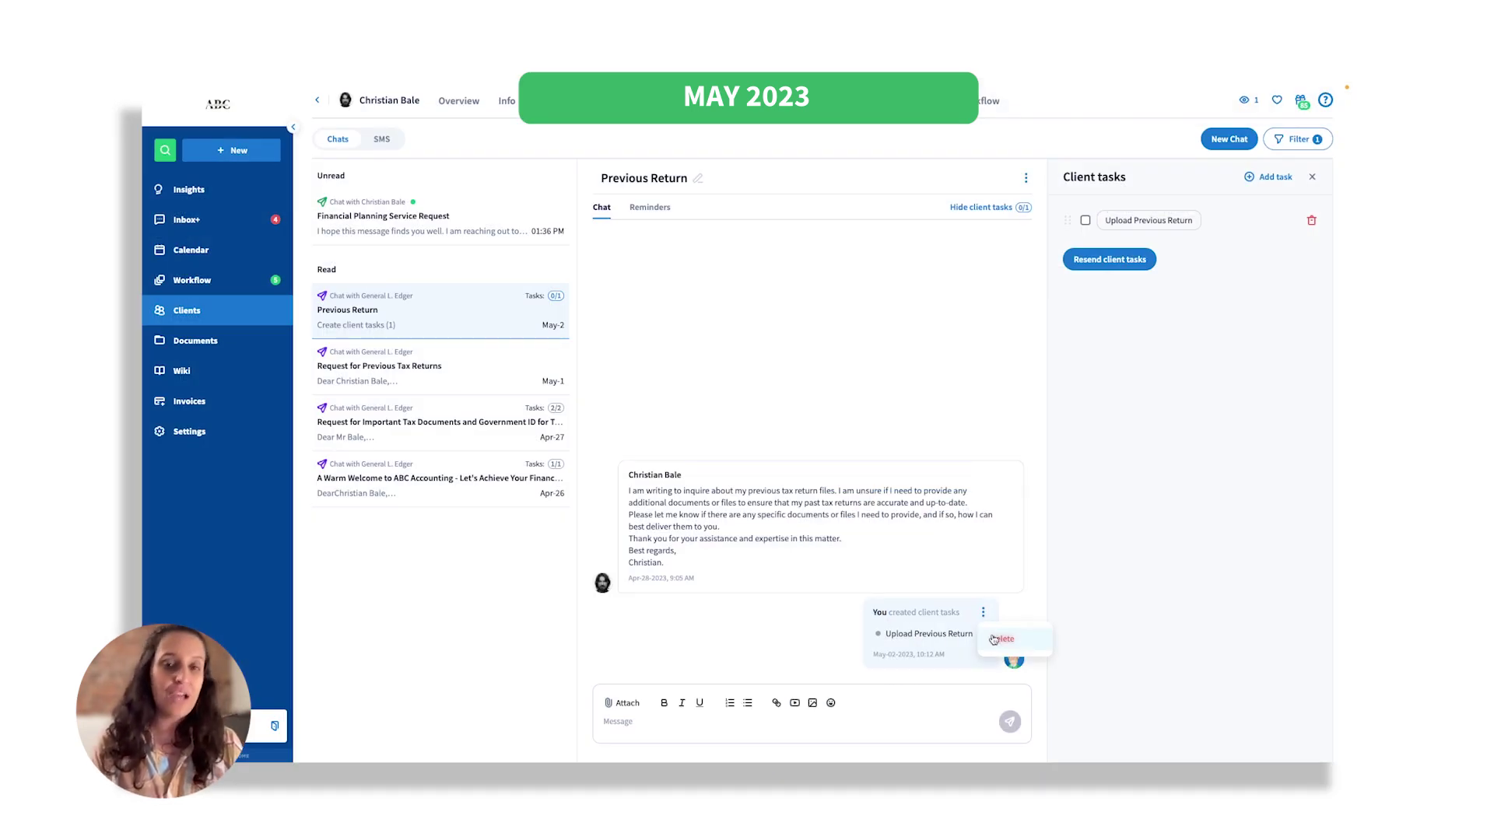
key(Escape)
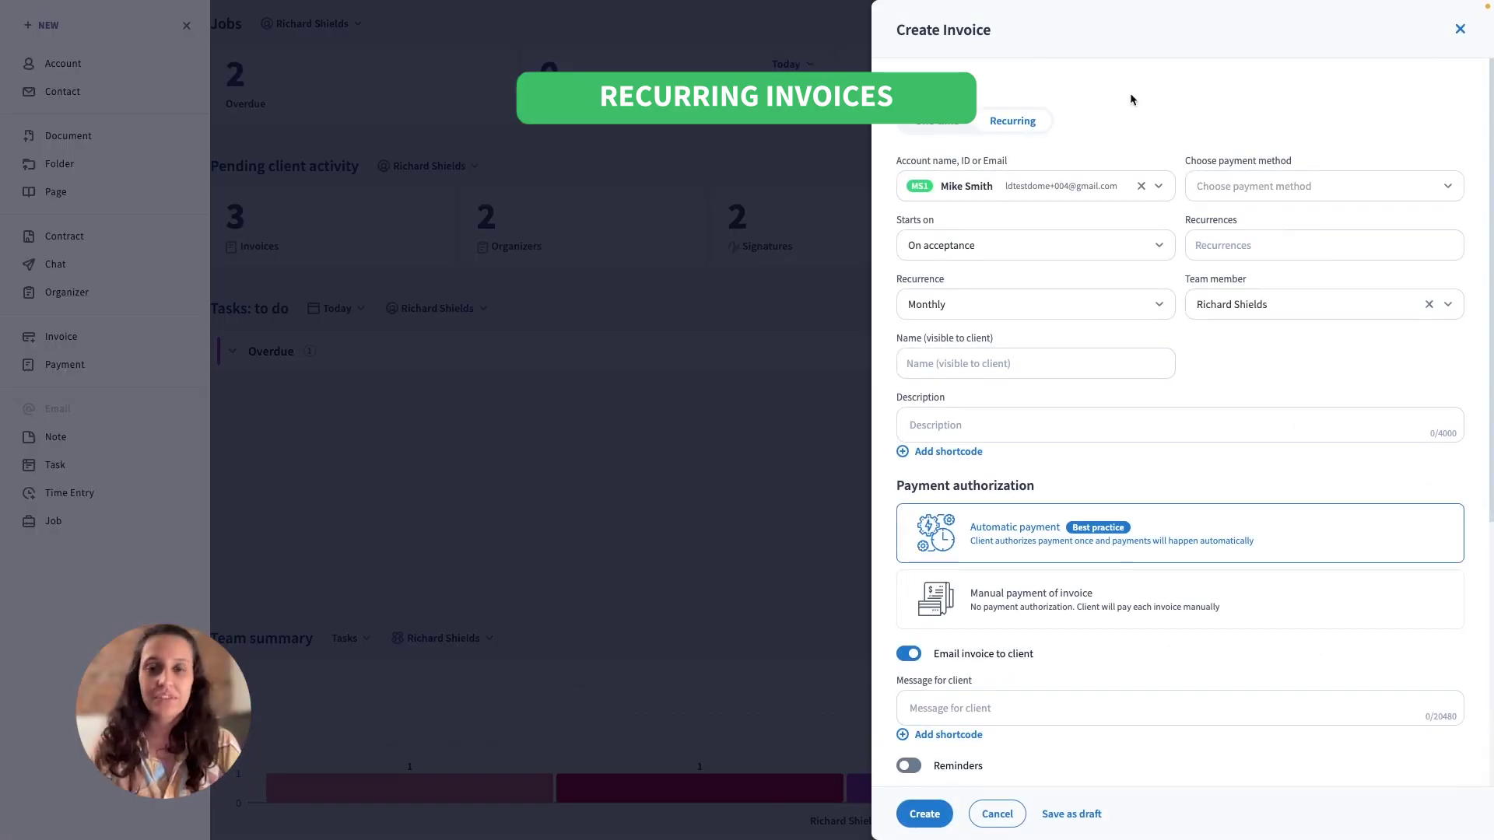
Set the payment method to Credit Card, 12 recurrences, and the invoice name 'Financial Planning'
click(1211, 187)
click(1245, 222)
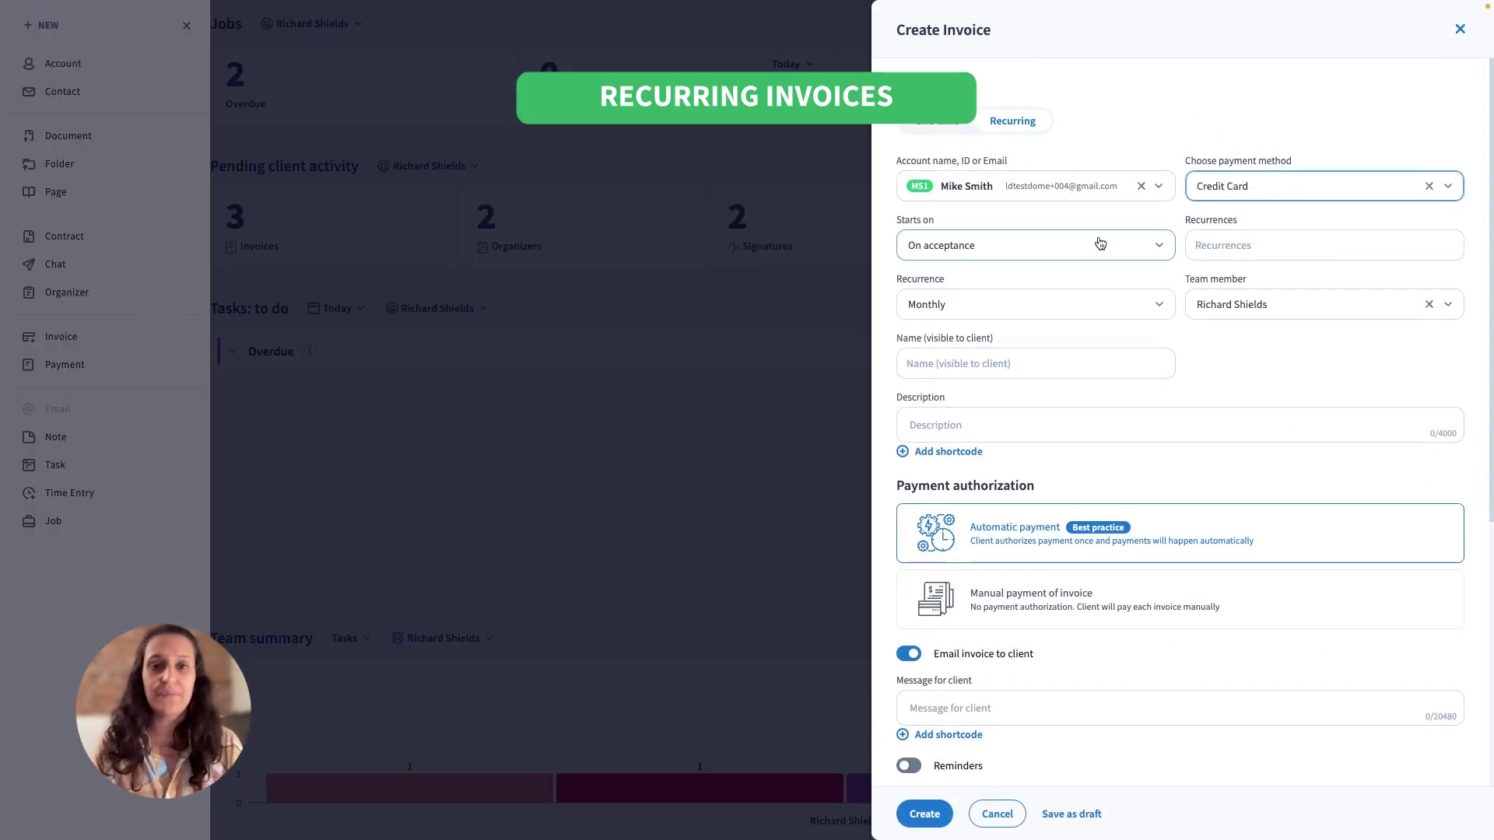
click(1197, 243)
text(12)
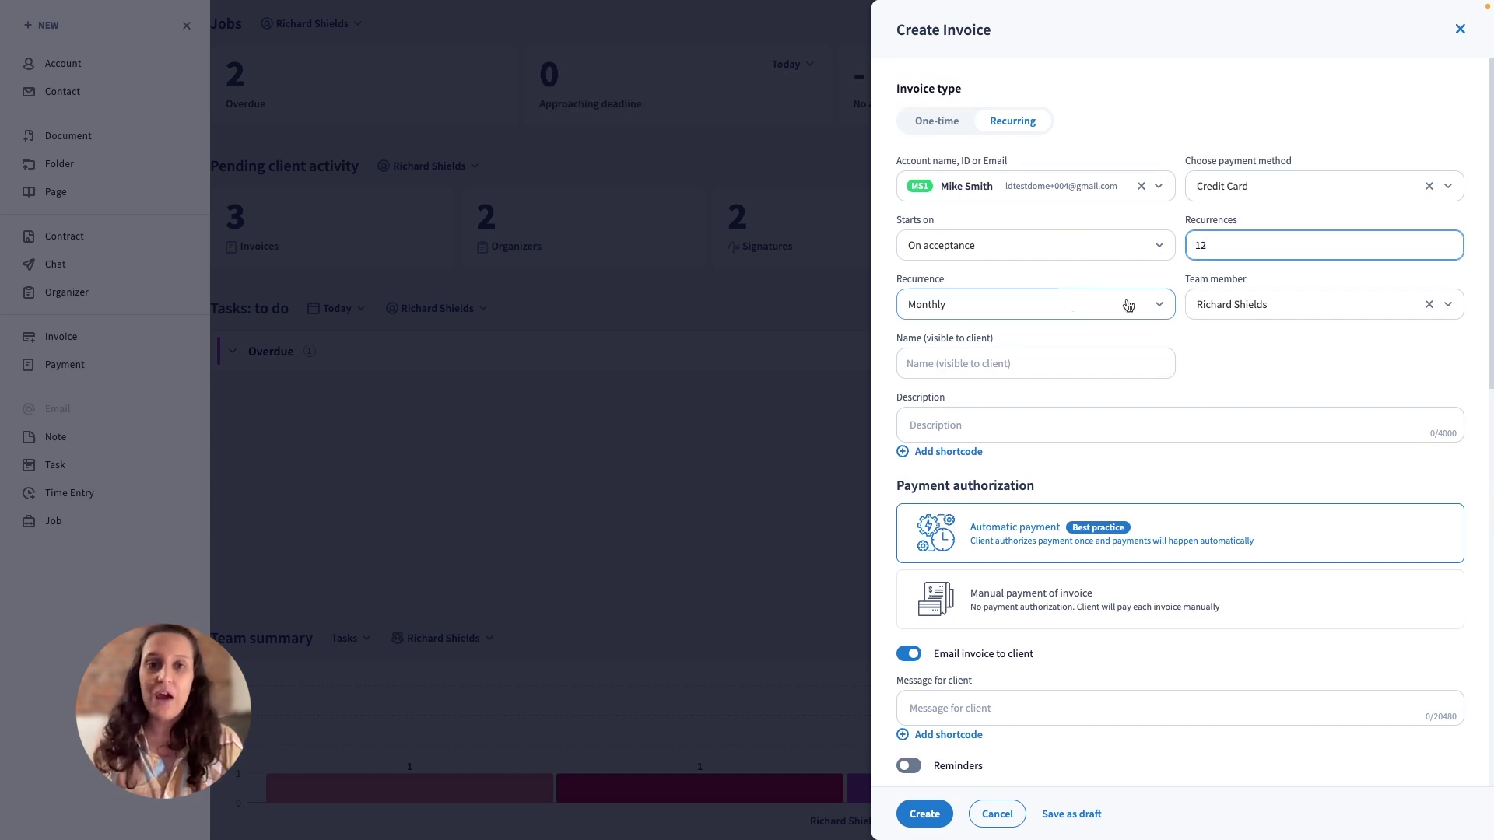
click(1054, 360)
text(Financial Planning)
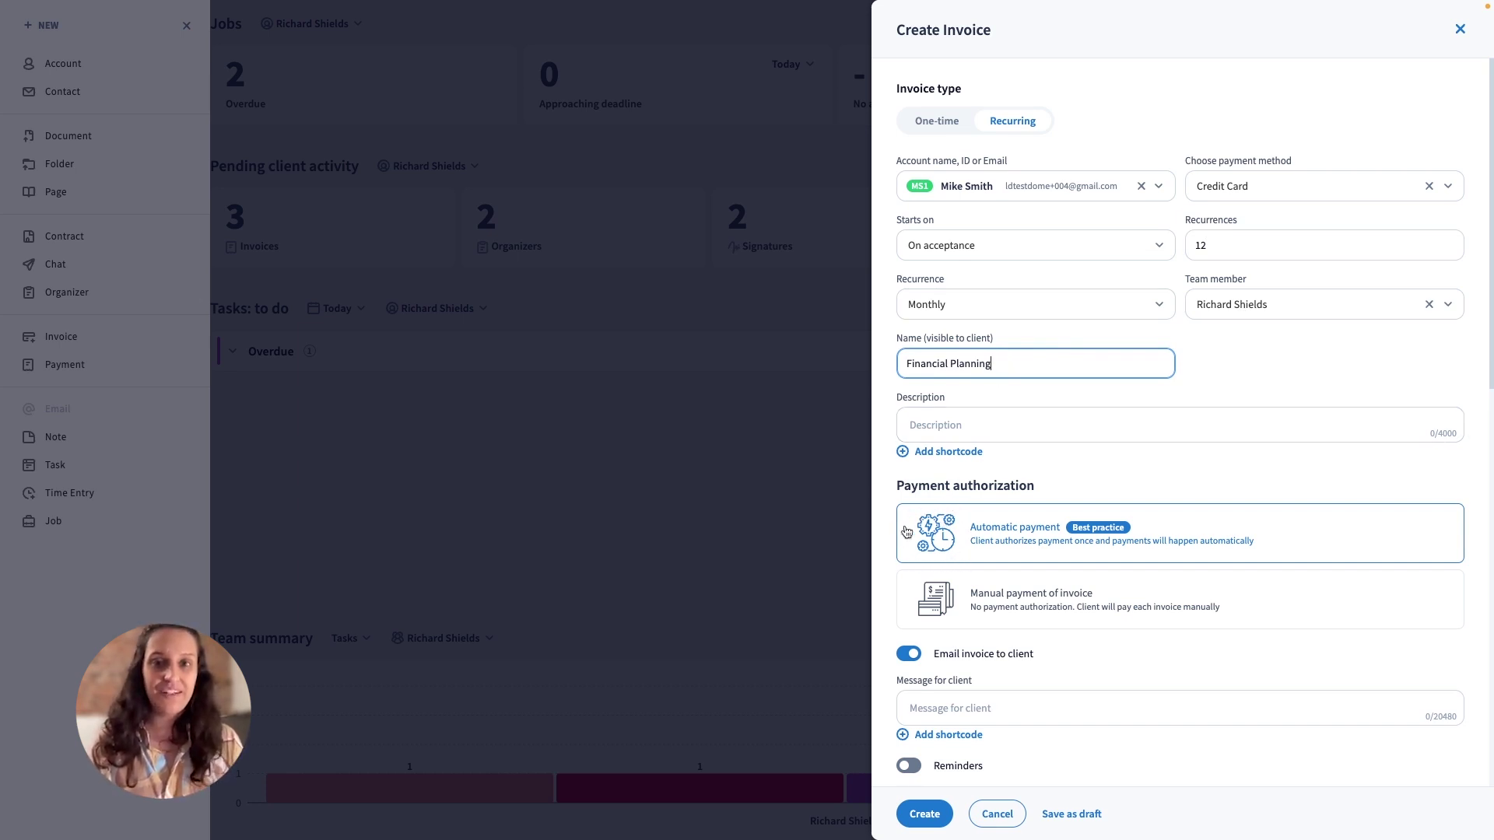
Scroll down to the line items and bring up the client's summary of the invoice
scroll(941, 540, down, 3)
scroll(940, 540, down, 1)
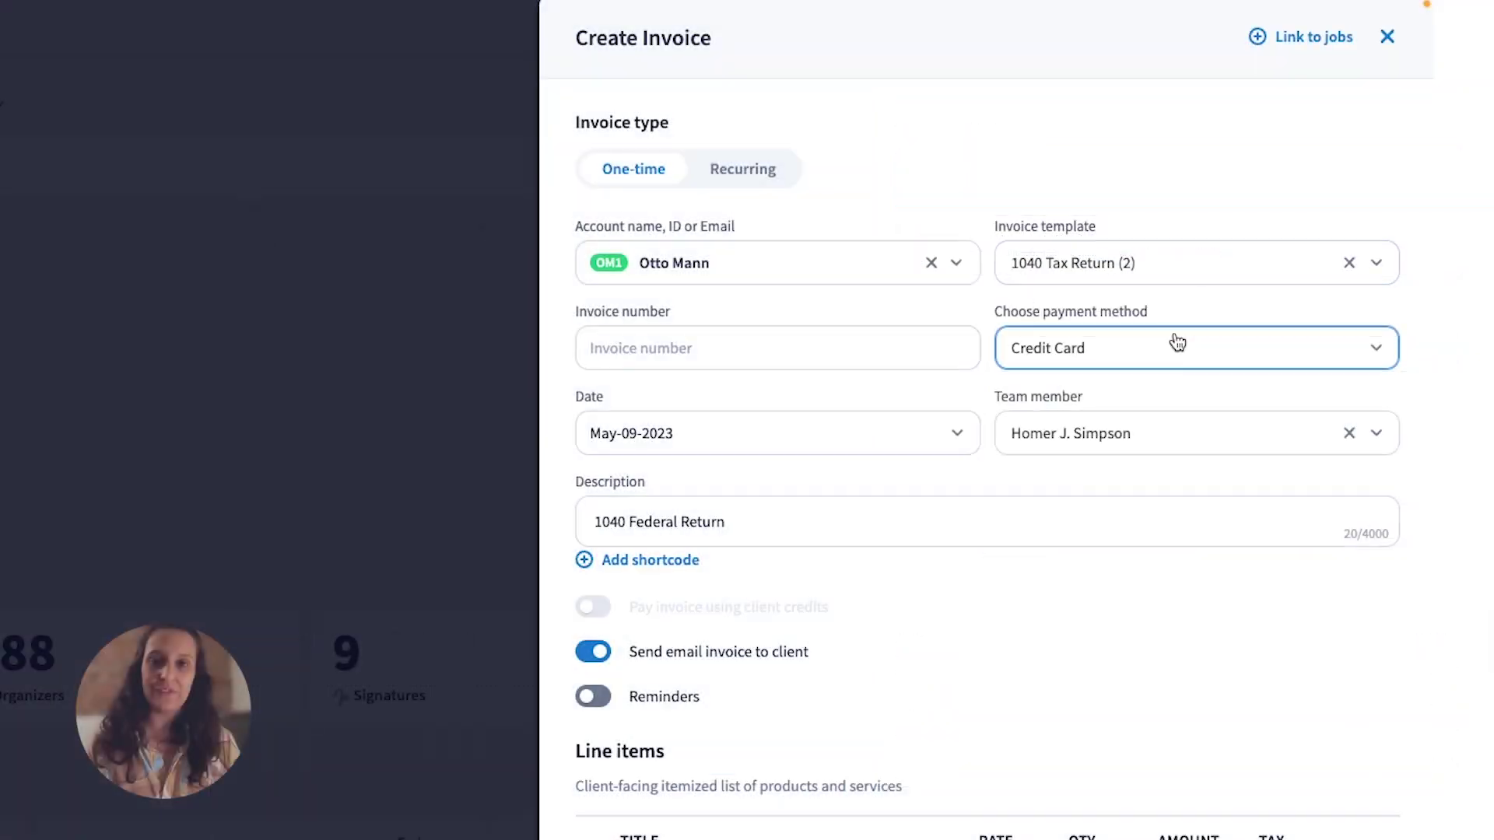
click(1167, 359)
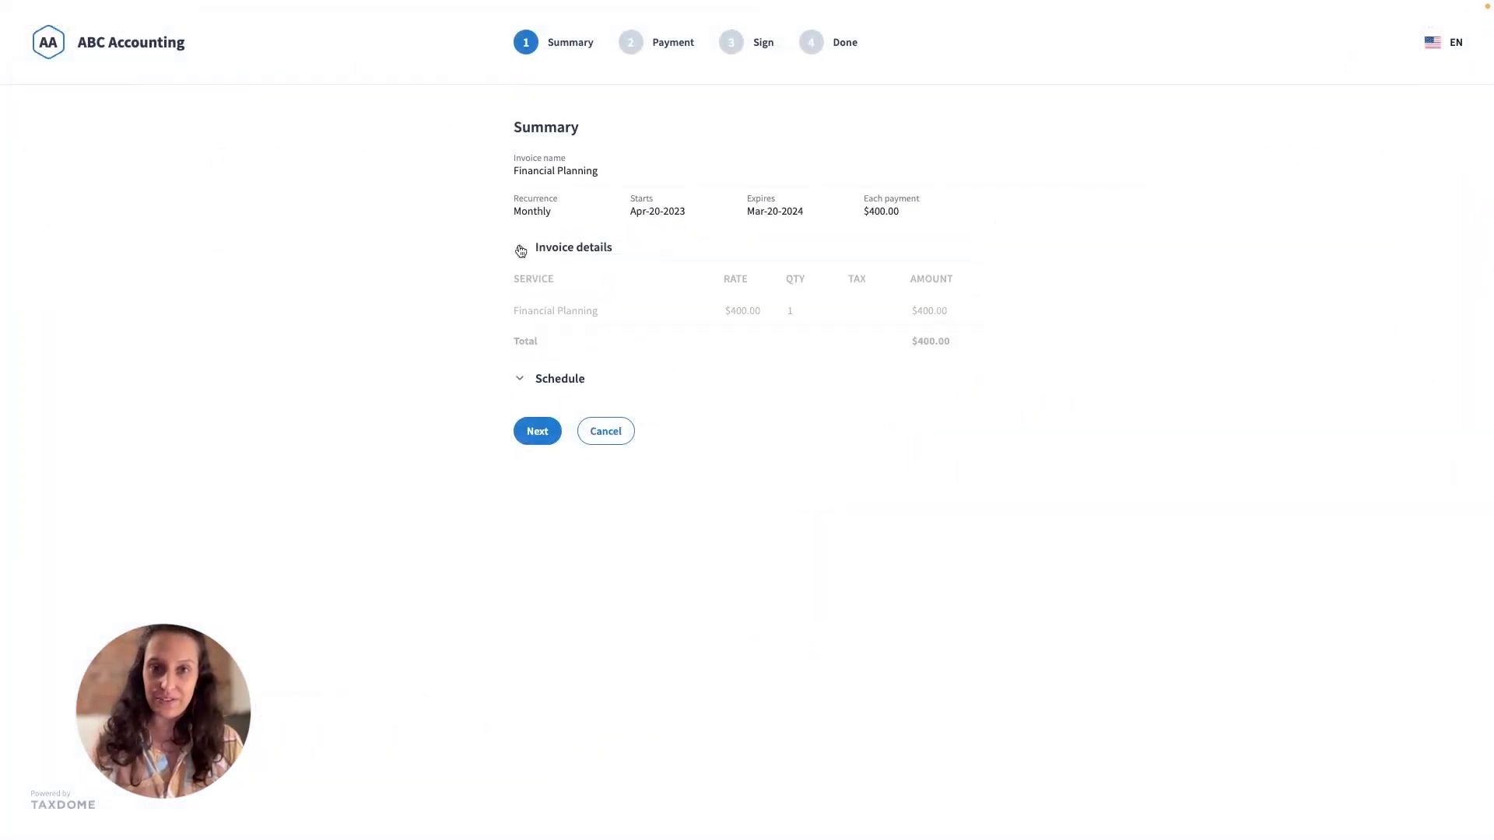
Expand the full payment schedule, continue to payment, and save a Visa card as the payment method
click(520, 378)
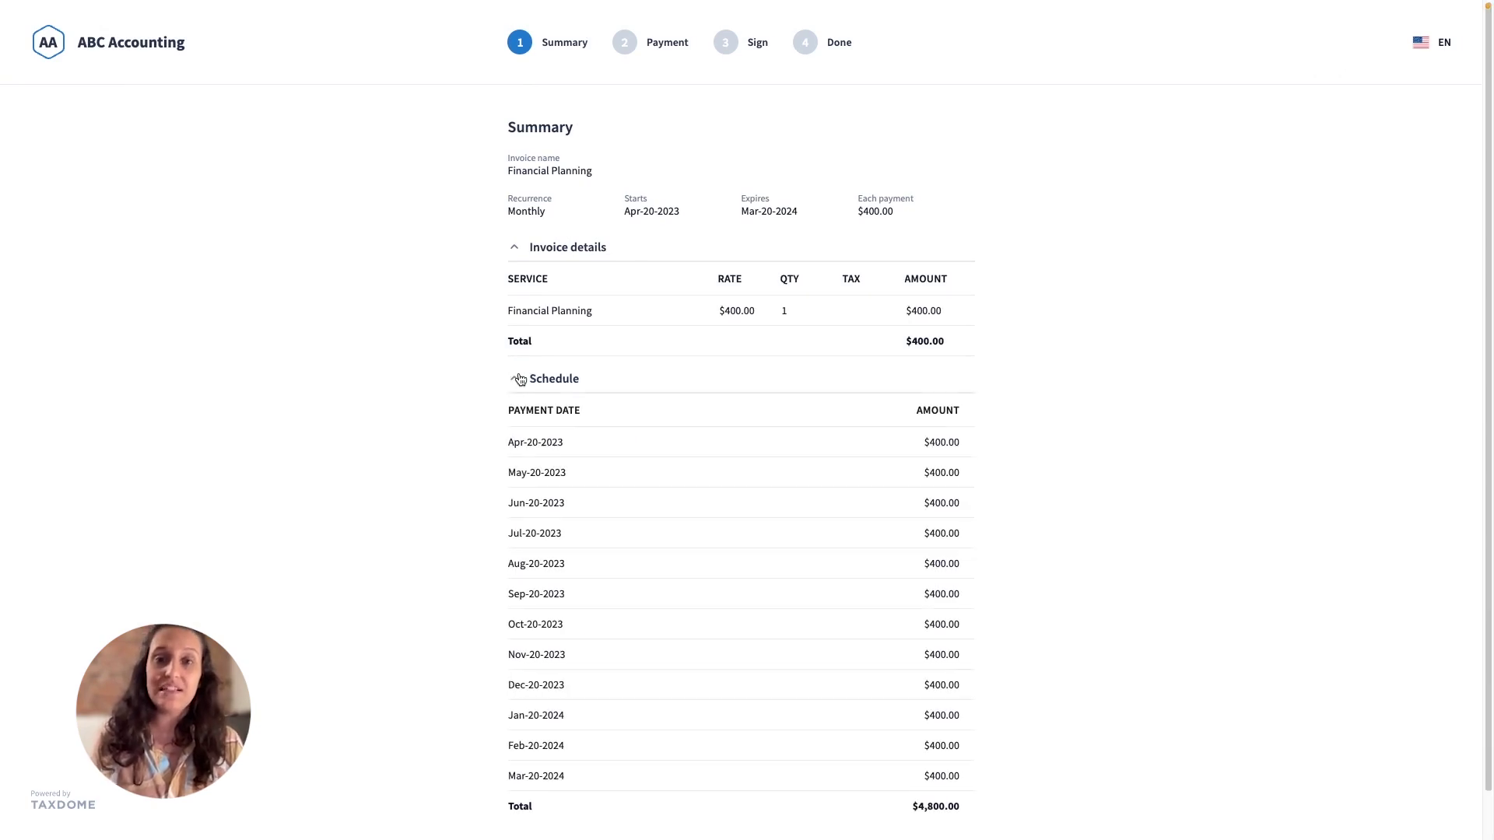
scroll(449, 459, down, 1)
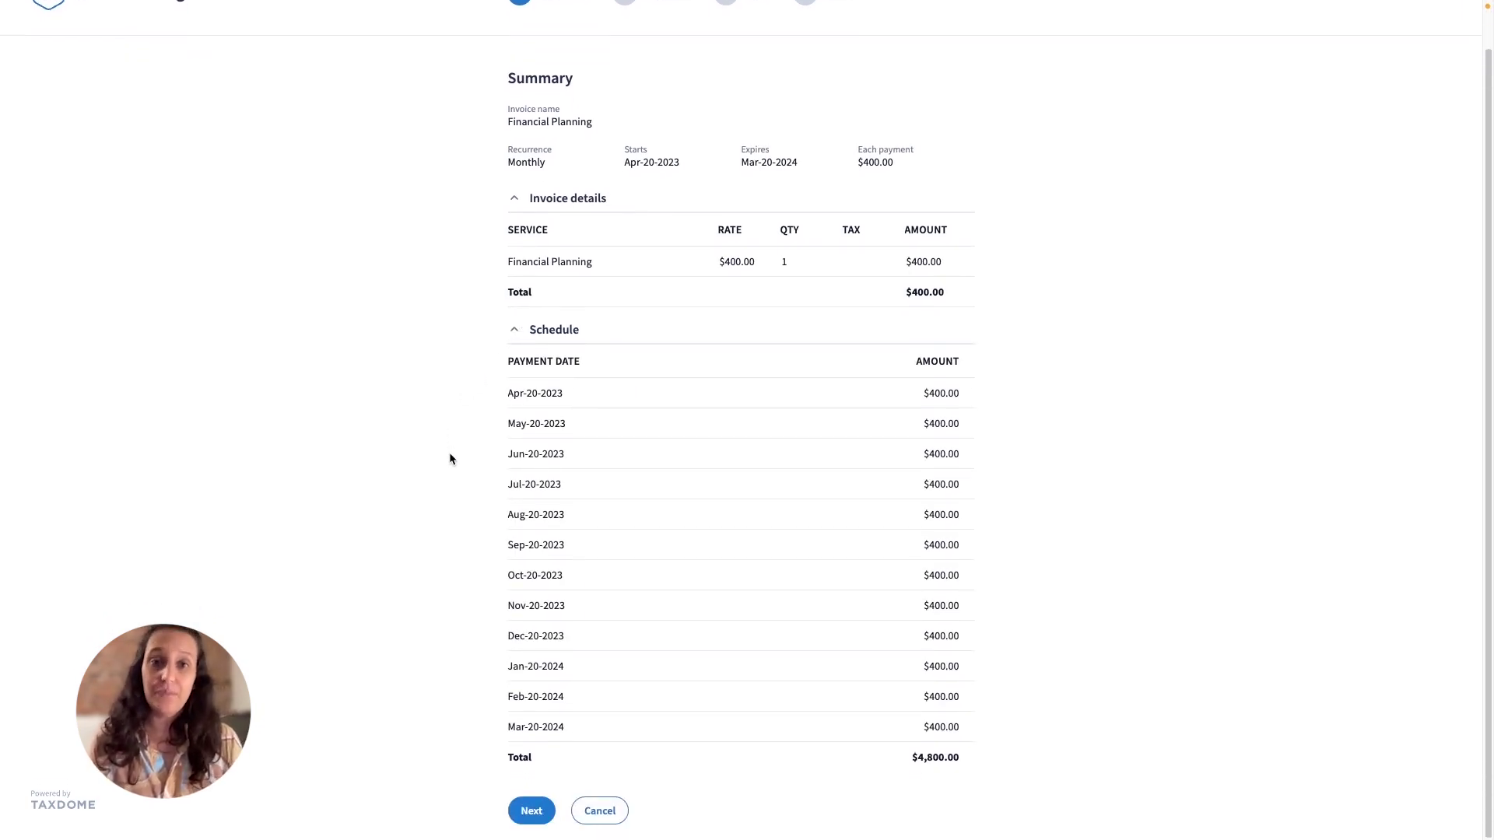
click(532, 810)
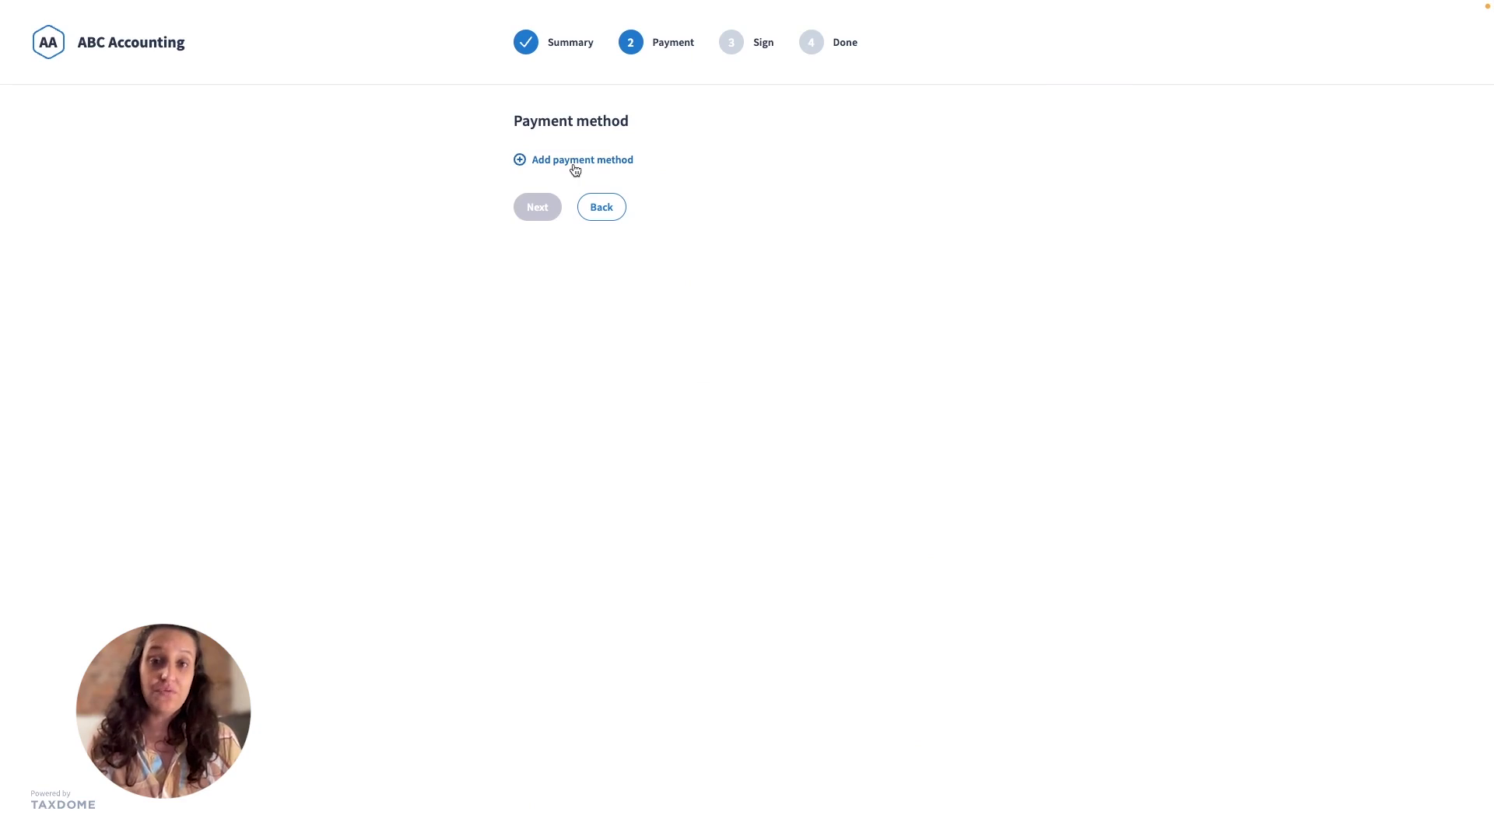
click(575, 165)
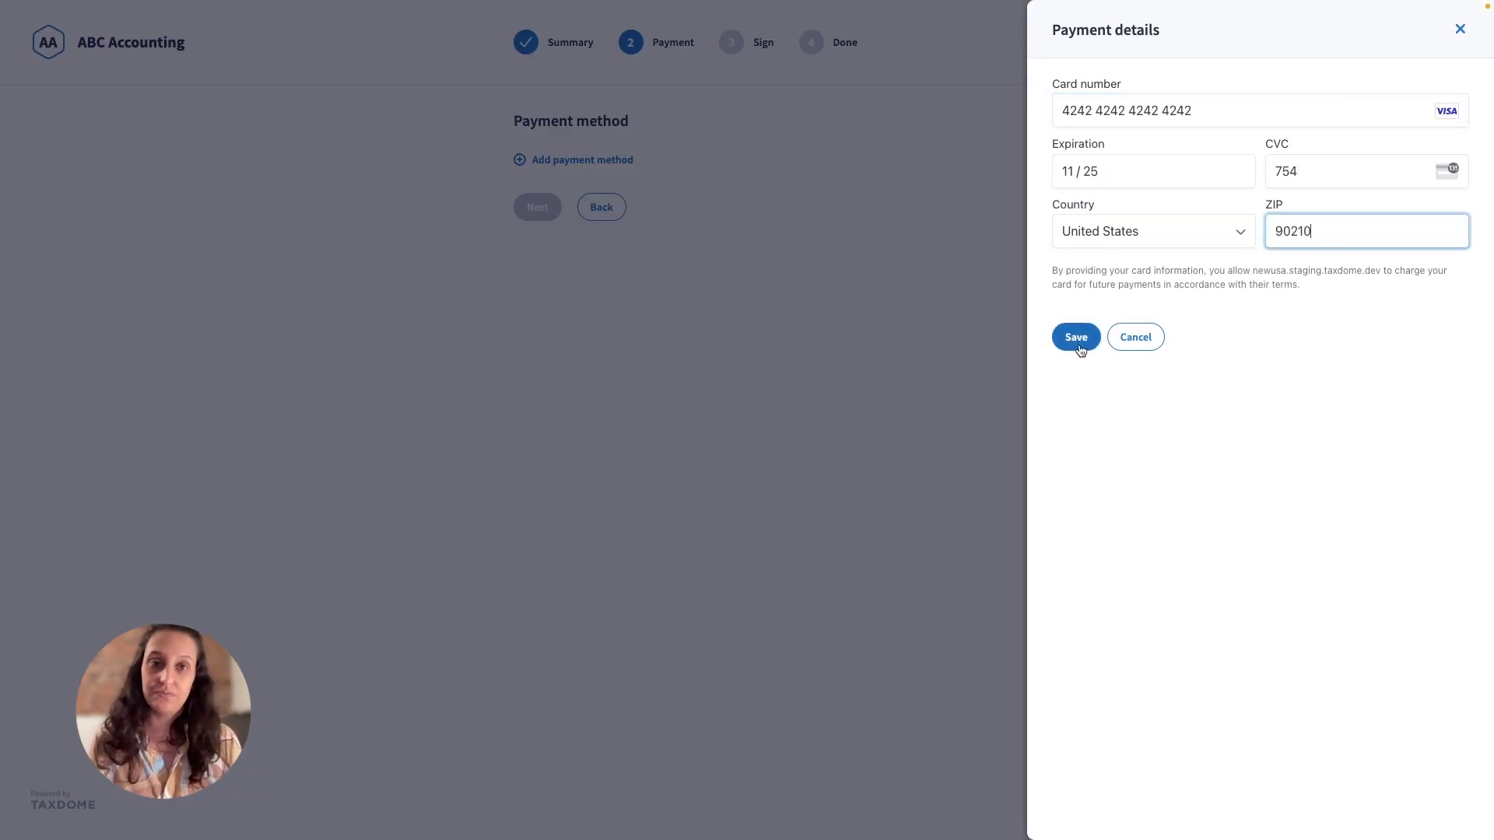
click(1078, 344)
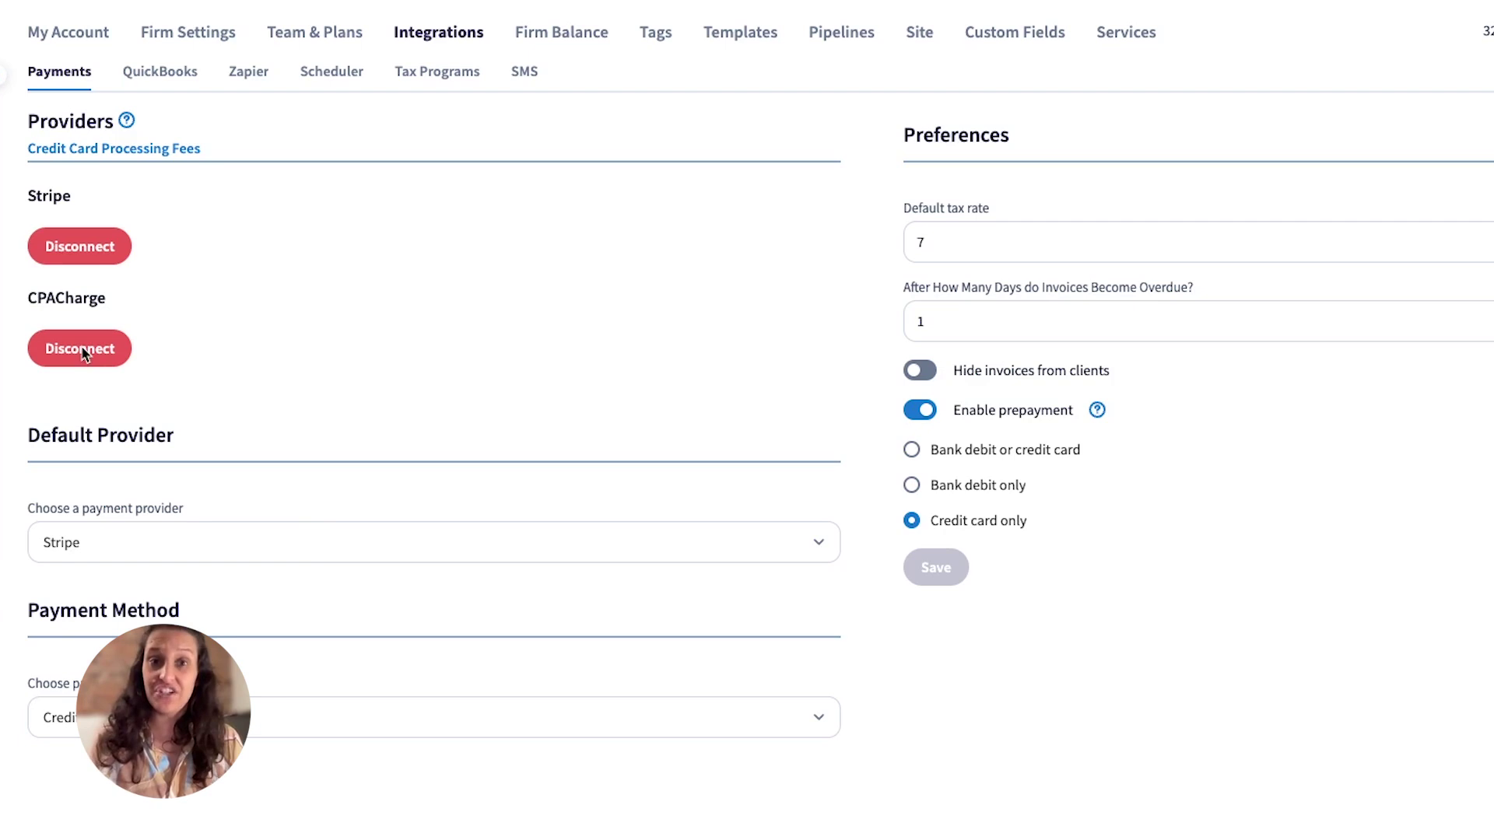
Keep Stripe as the default provider and paste a client message about changing to 10 recurrences
click(105, 543)
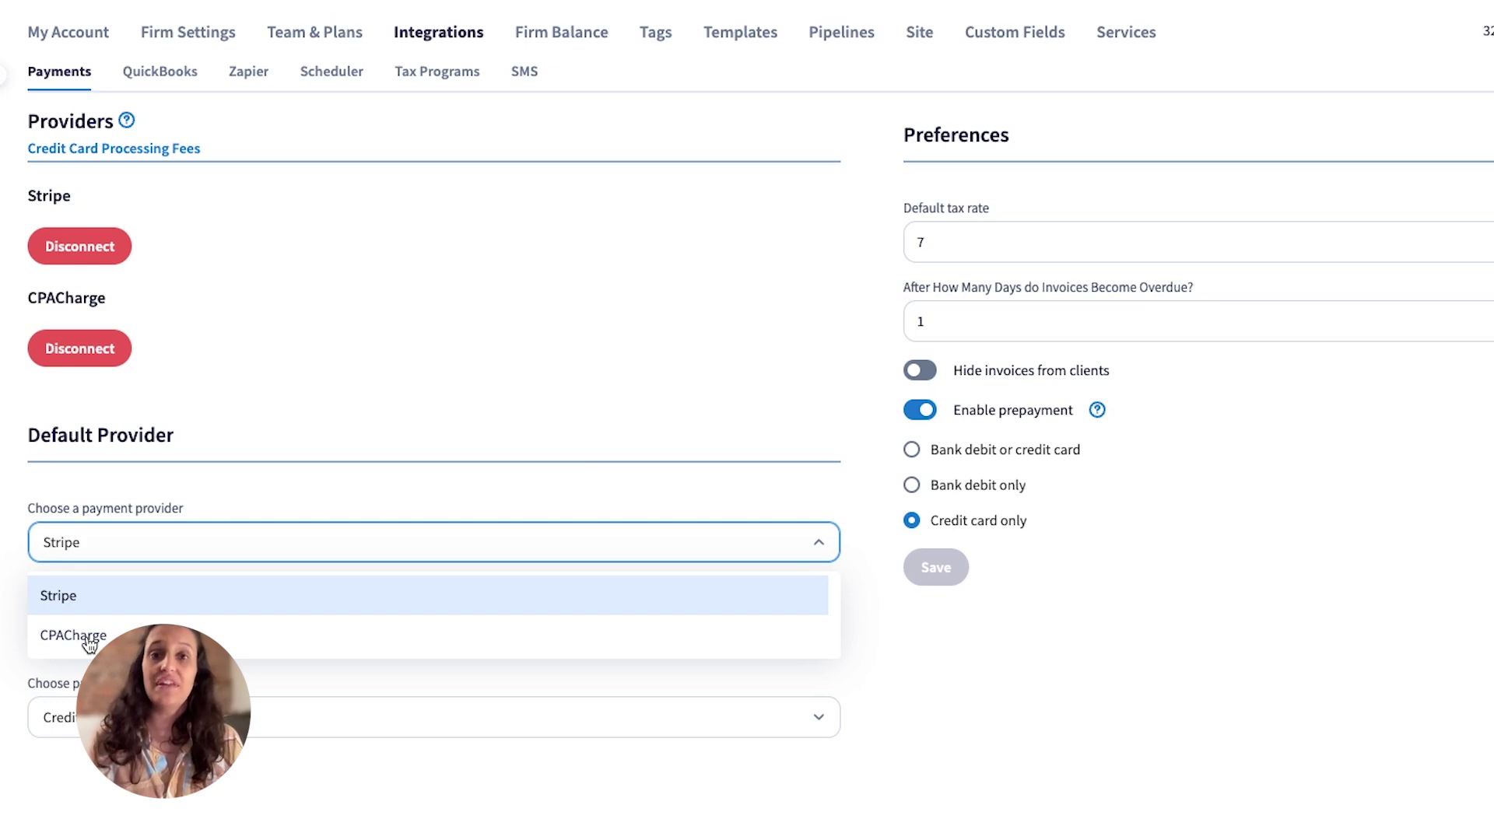
click(558, 543)
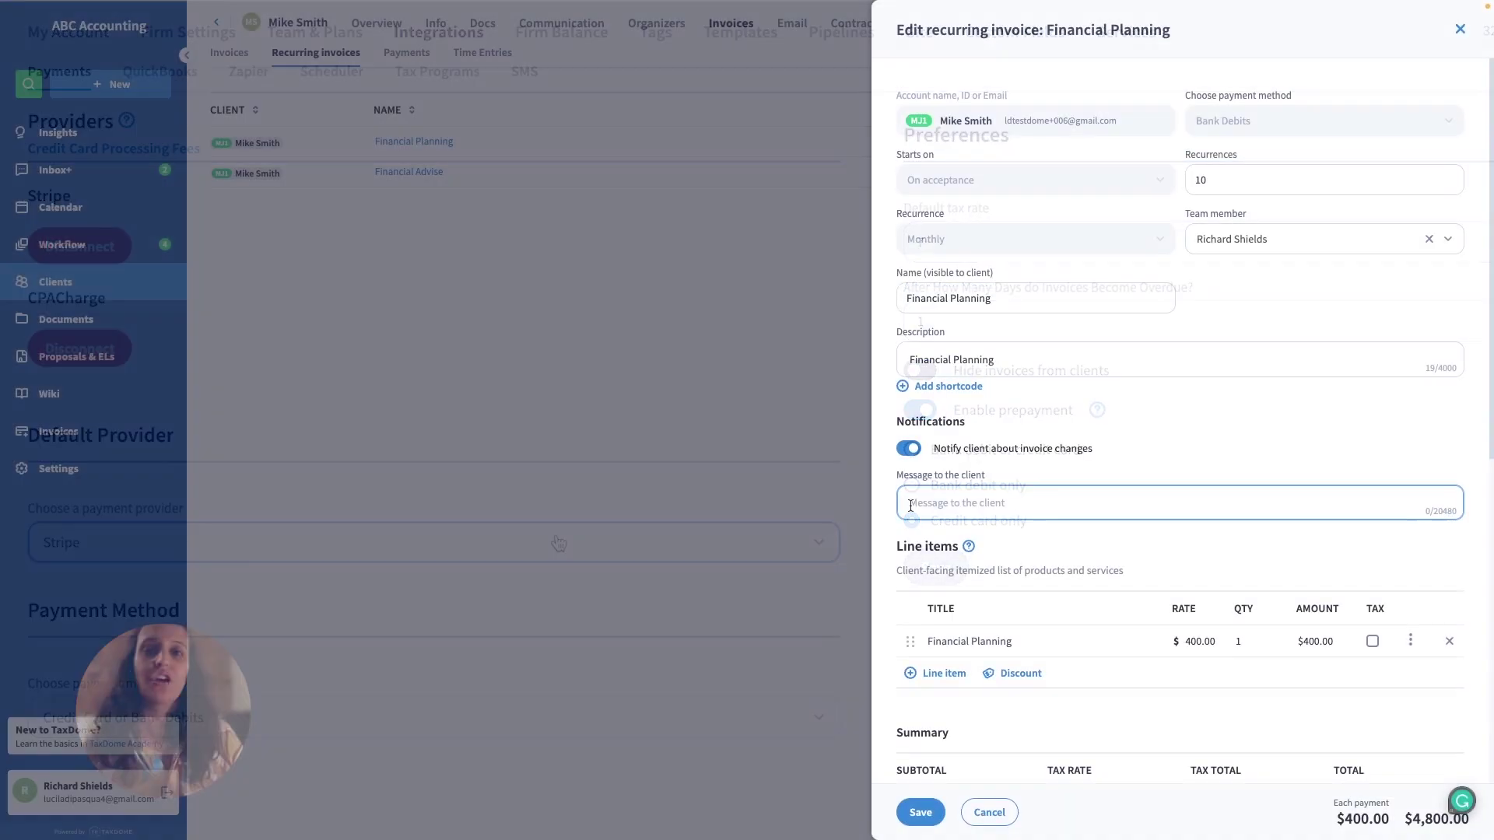
text(We change the recurrence to 10 as we discussed on our call)
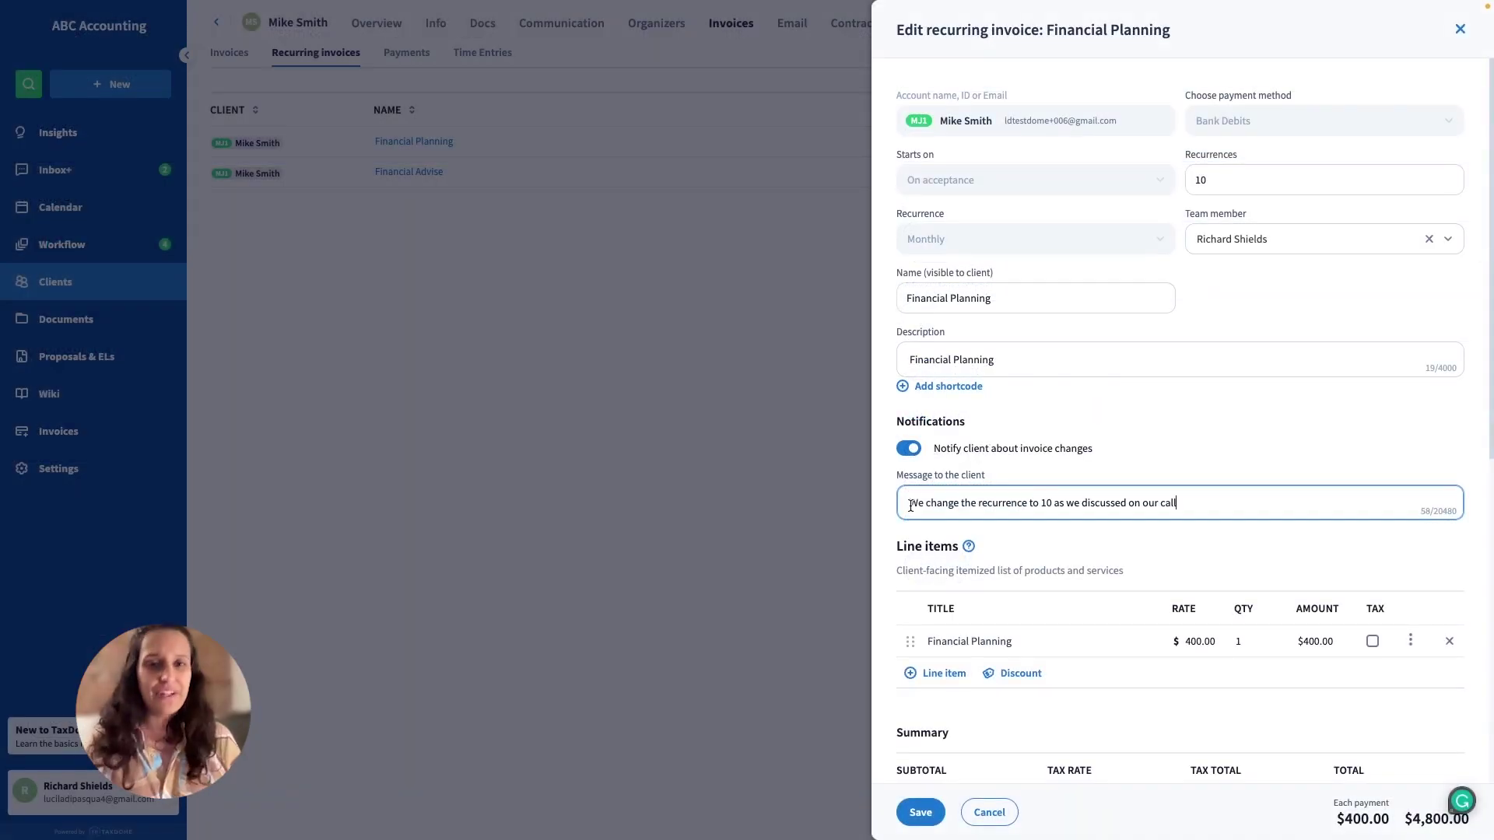
click(1216, 530)
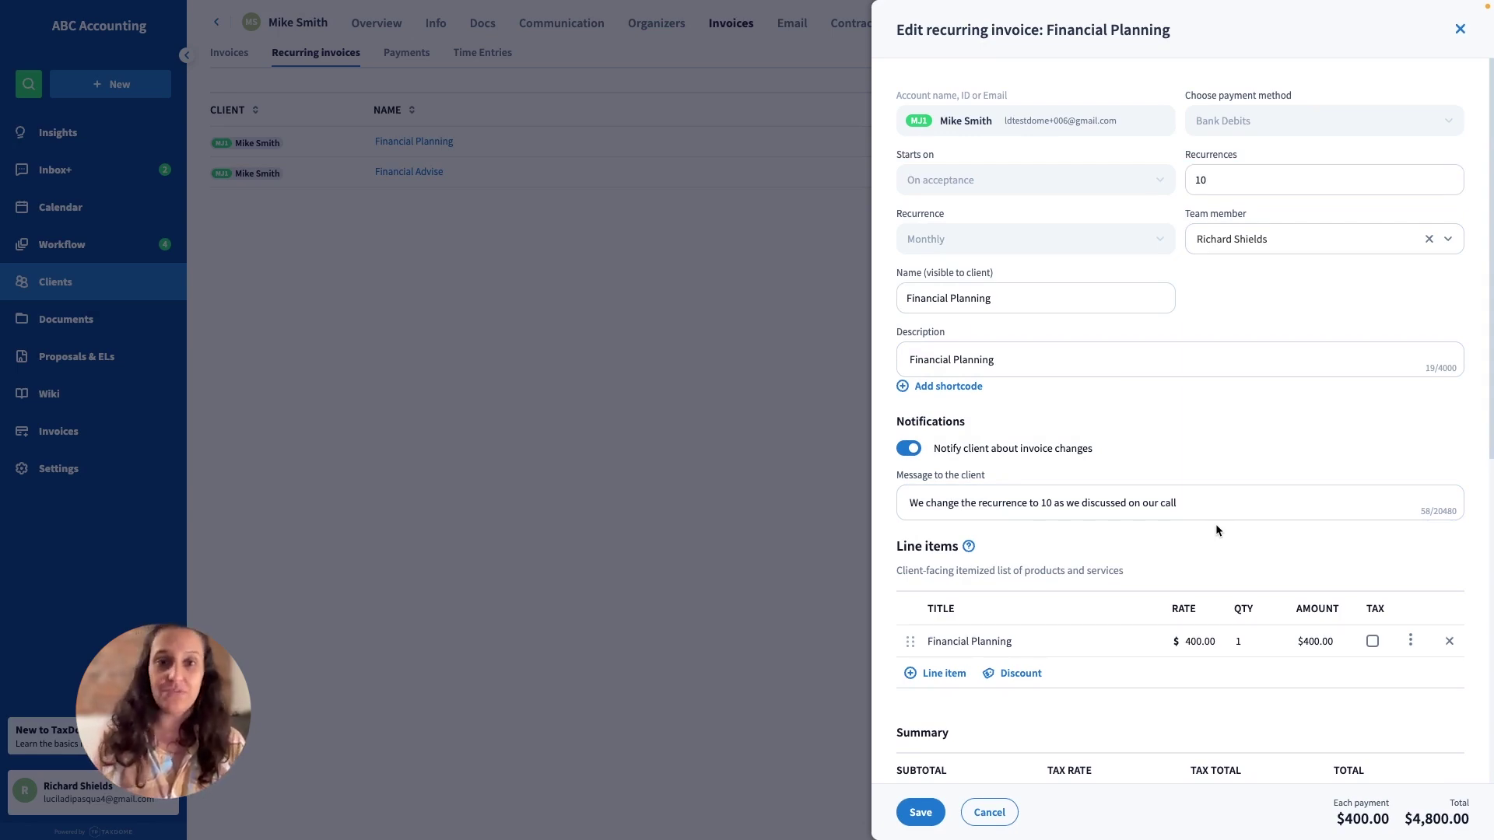
scroll(1215, 525, down, 8)
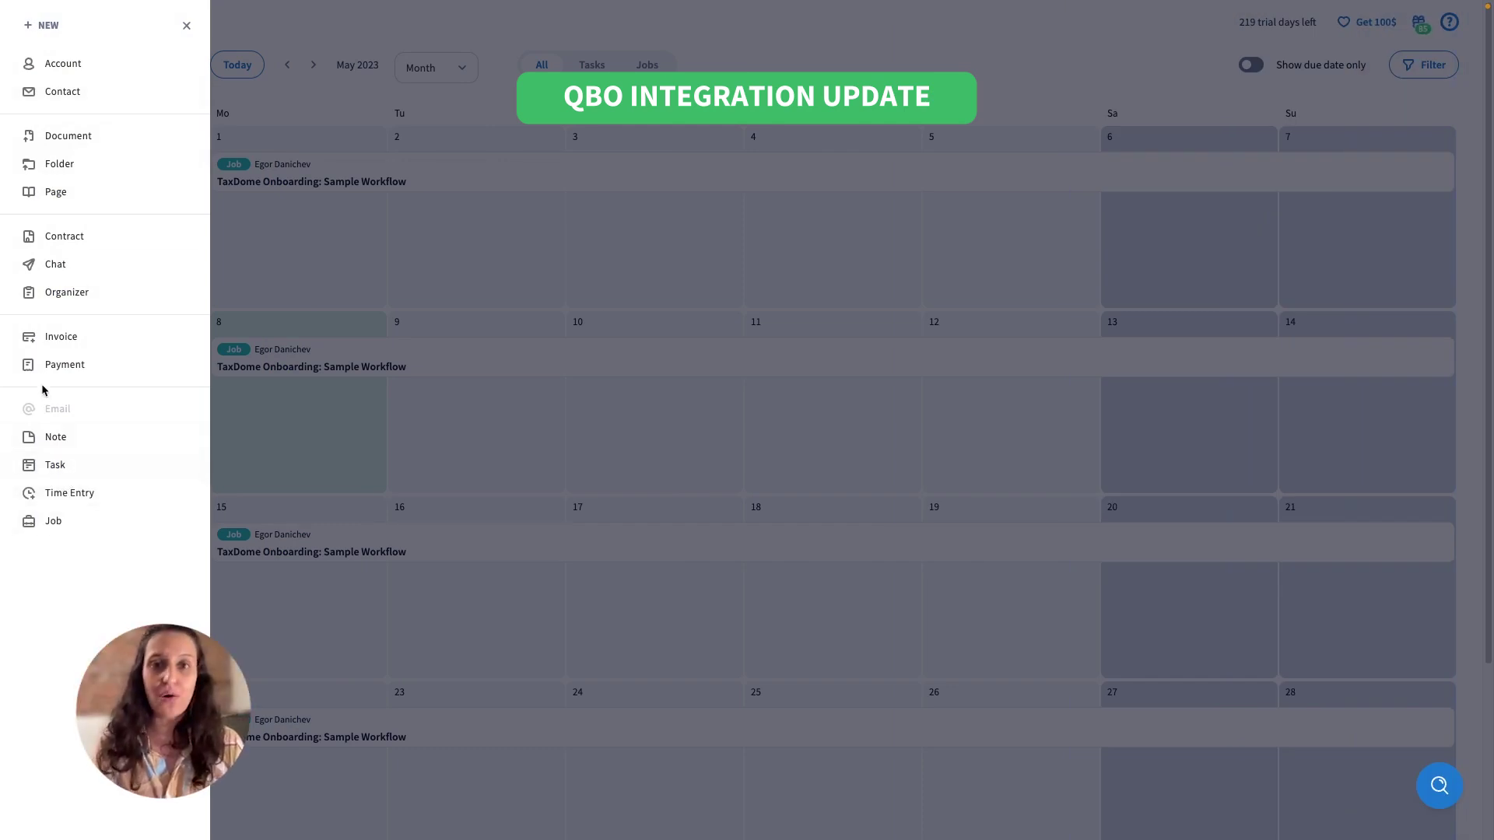
Start a new invoice for the client using the 'New client Retainer' template
click(46, 338)
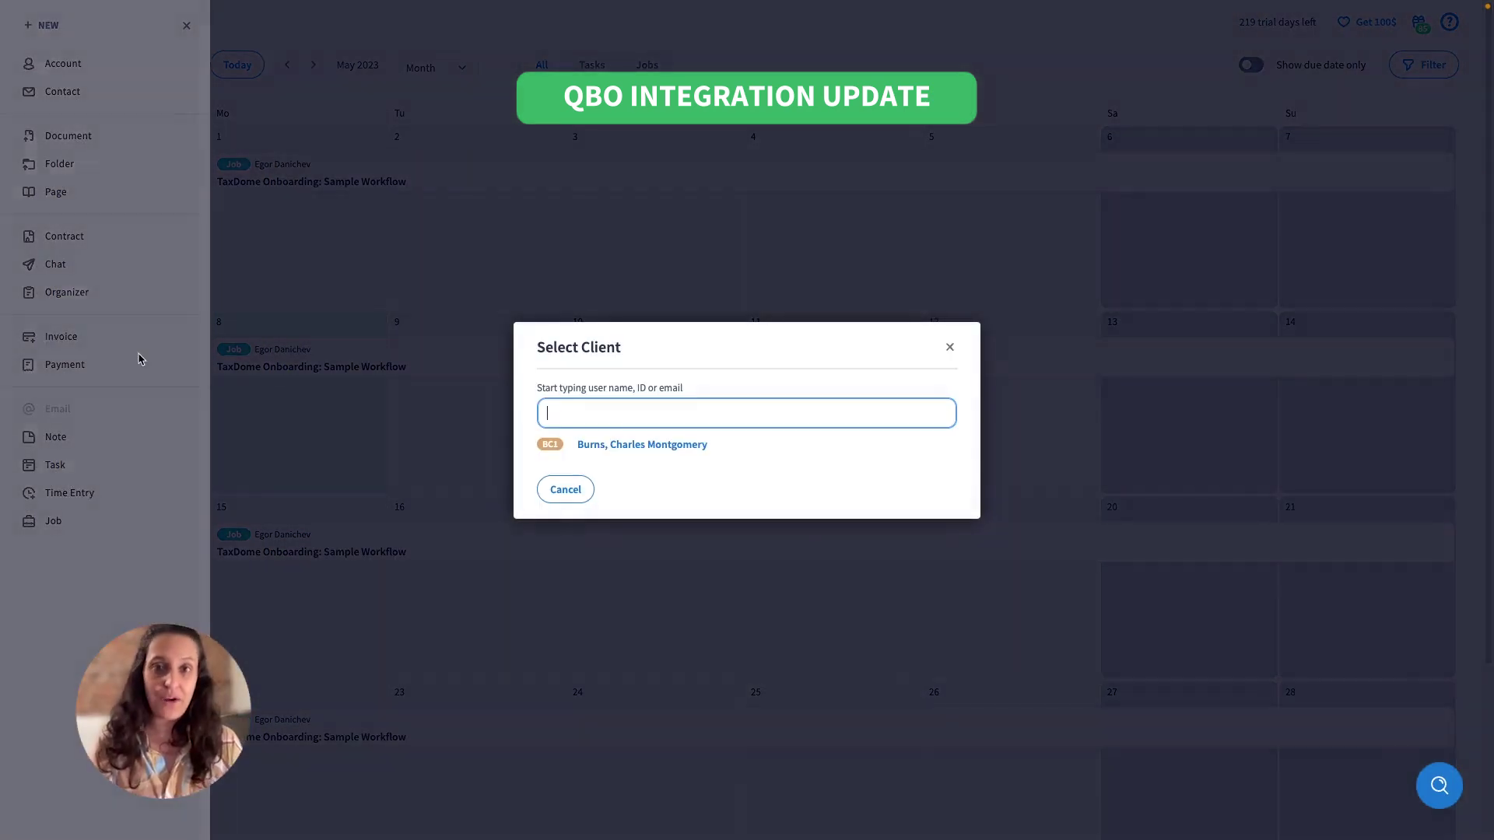
click(612, 446)
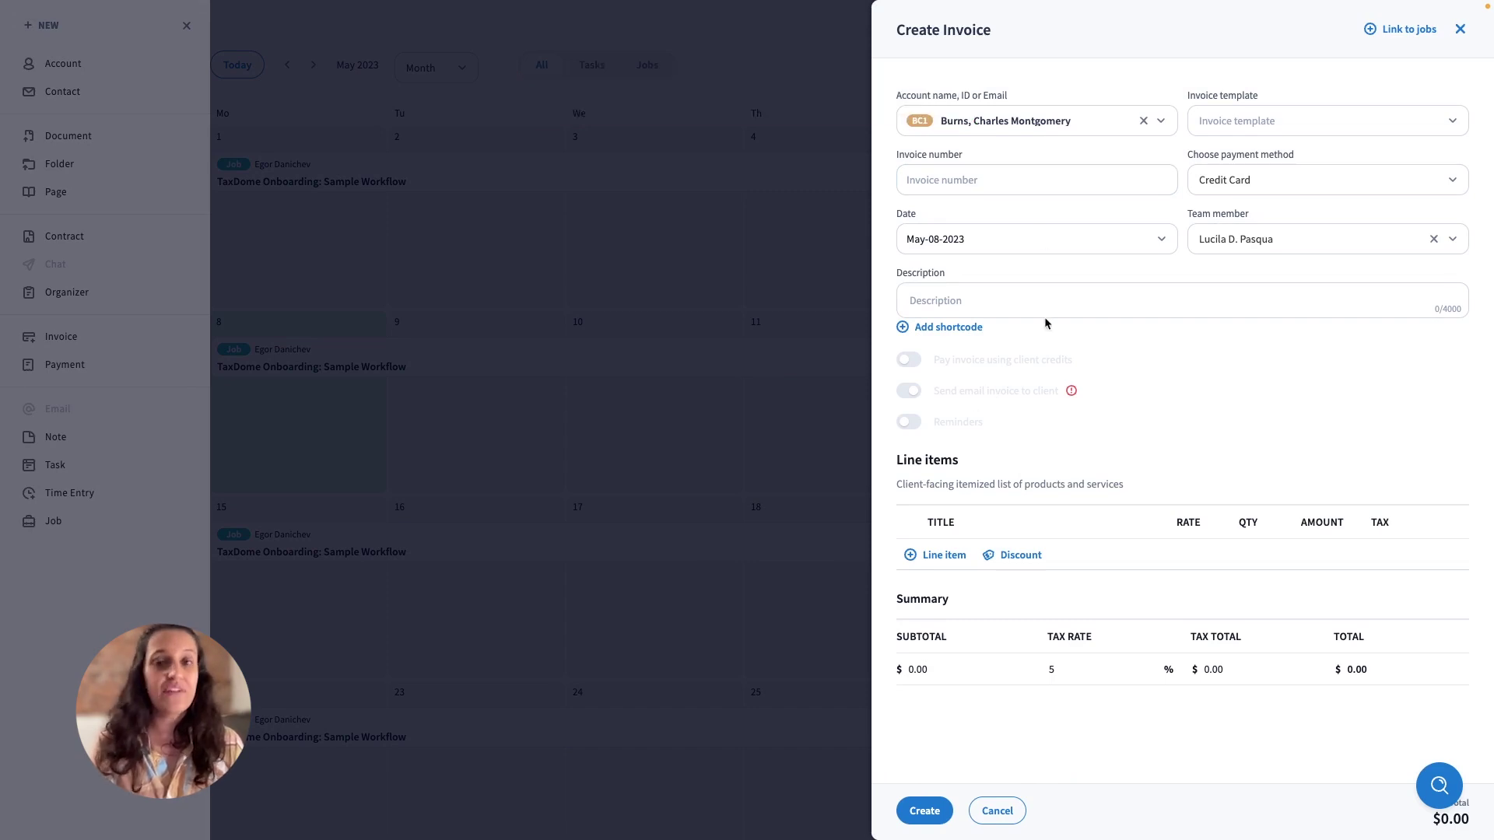
click(1220, 122)
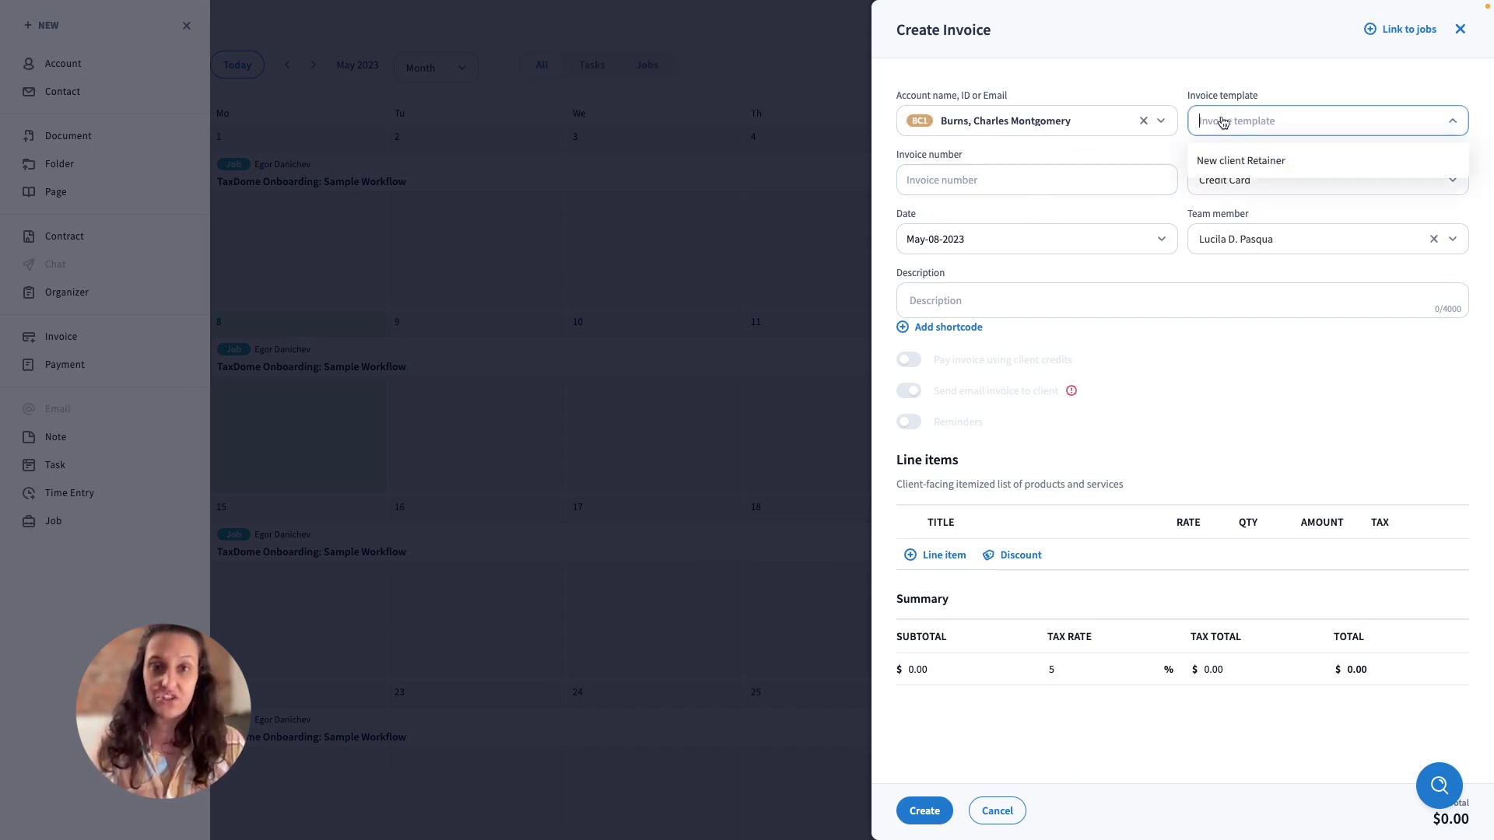
click(1229, 160)
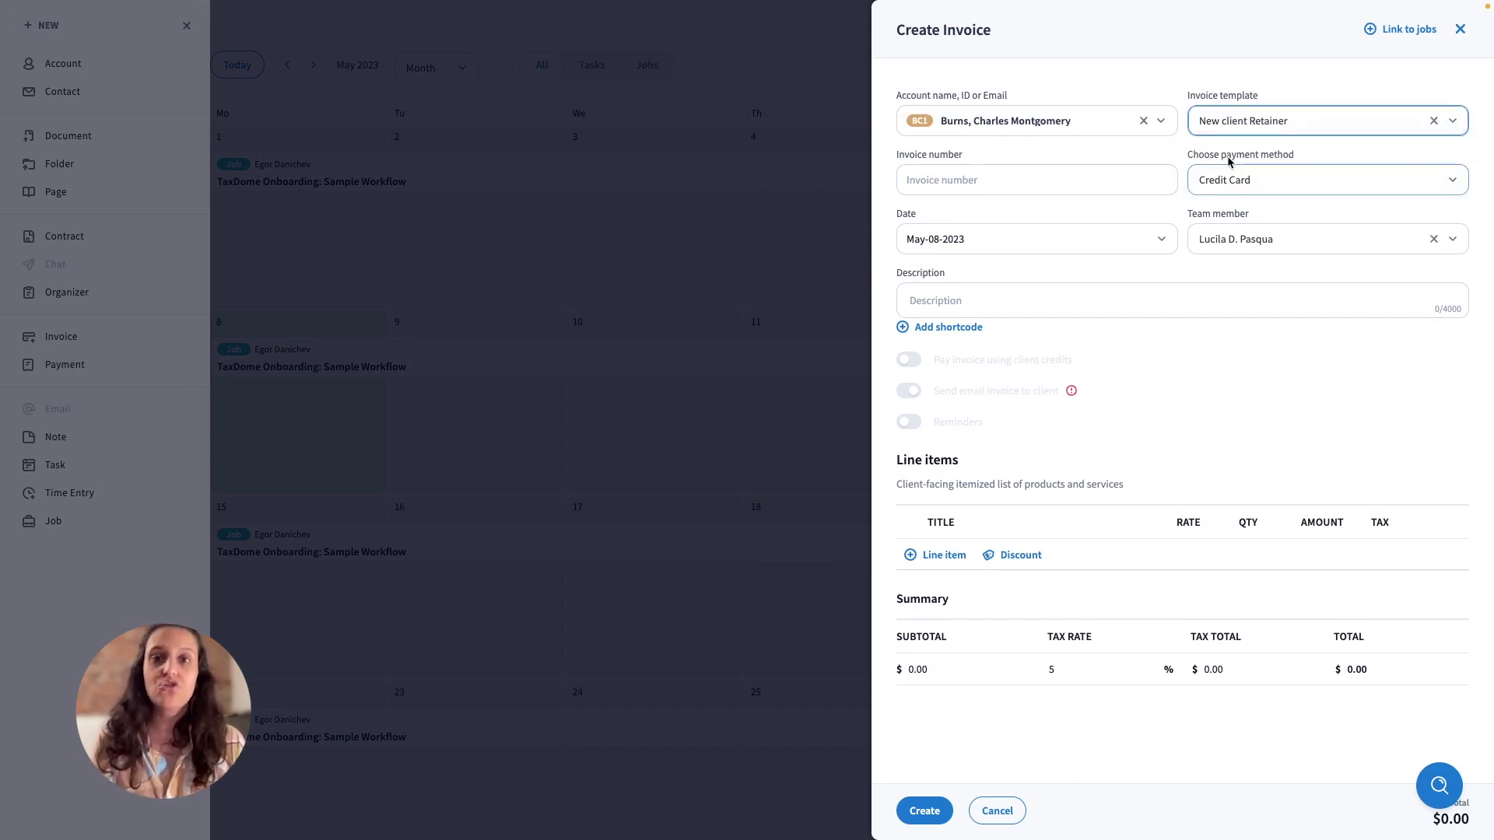
Enter invoice number 1050, then delete it after it is flagged as a QuickBooks Online duplicate
click(1087, 170)
text(1050)
click(1178, 431)
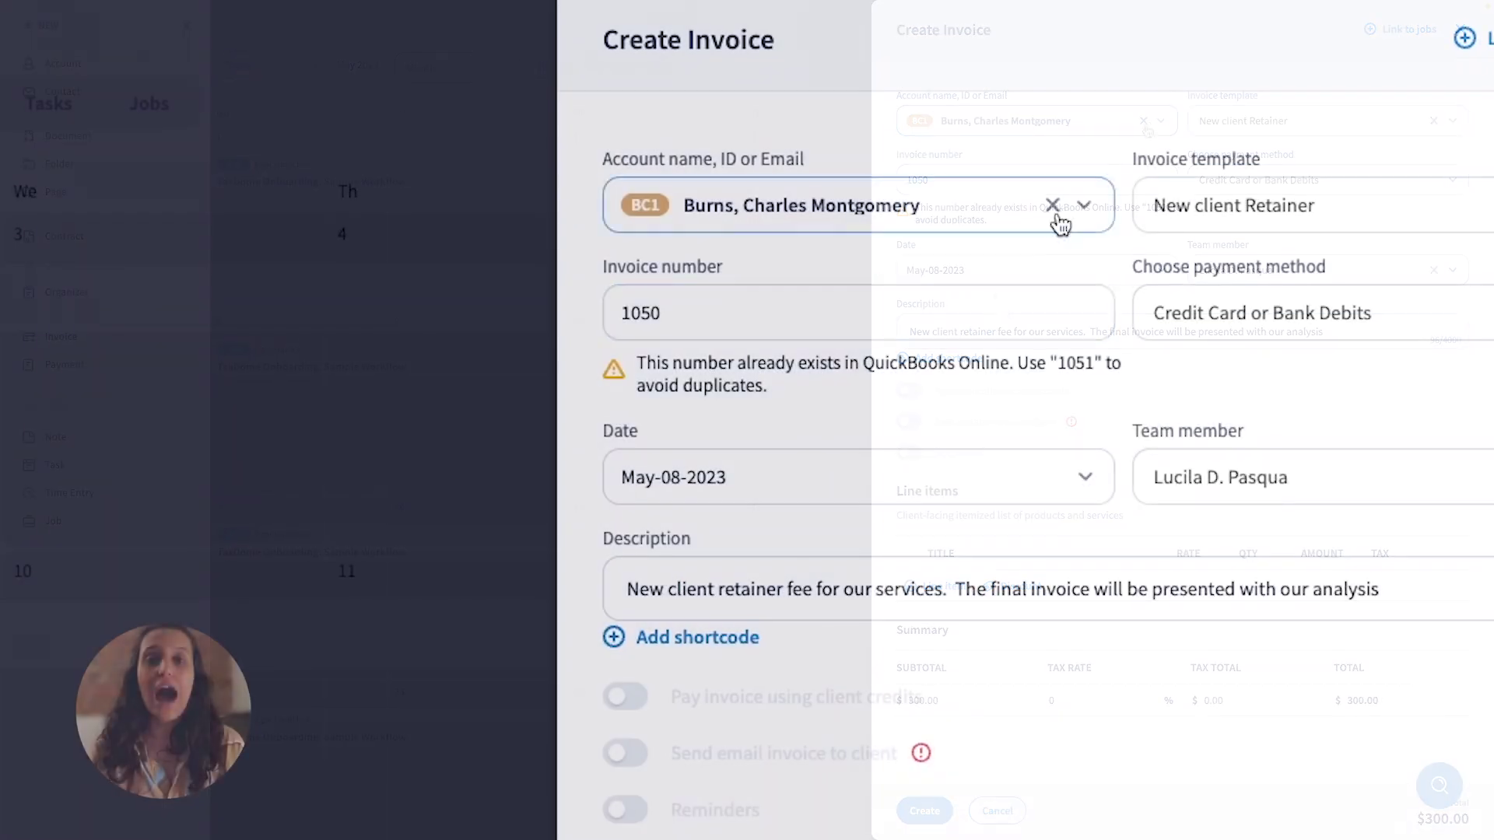
click(1001, 169)
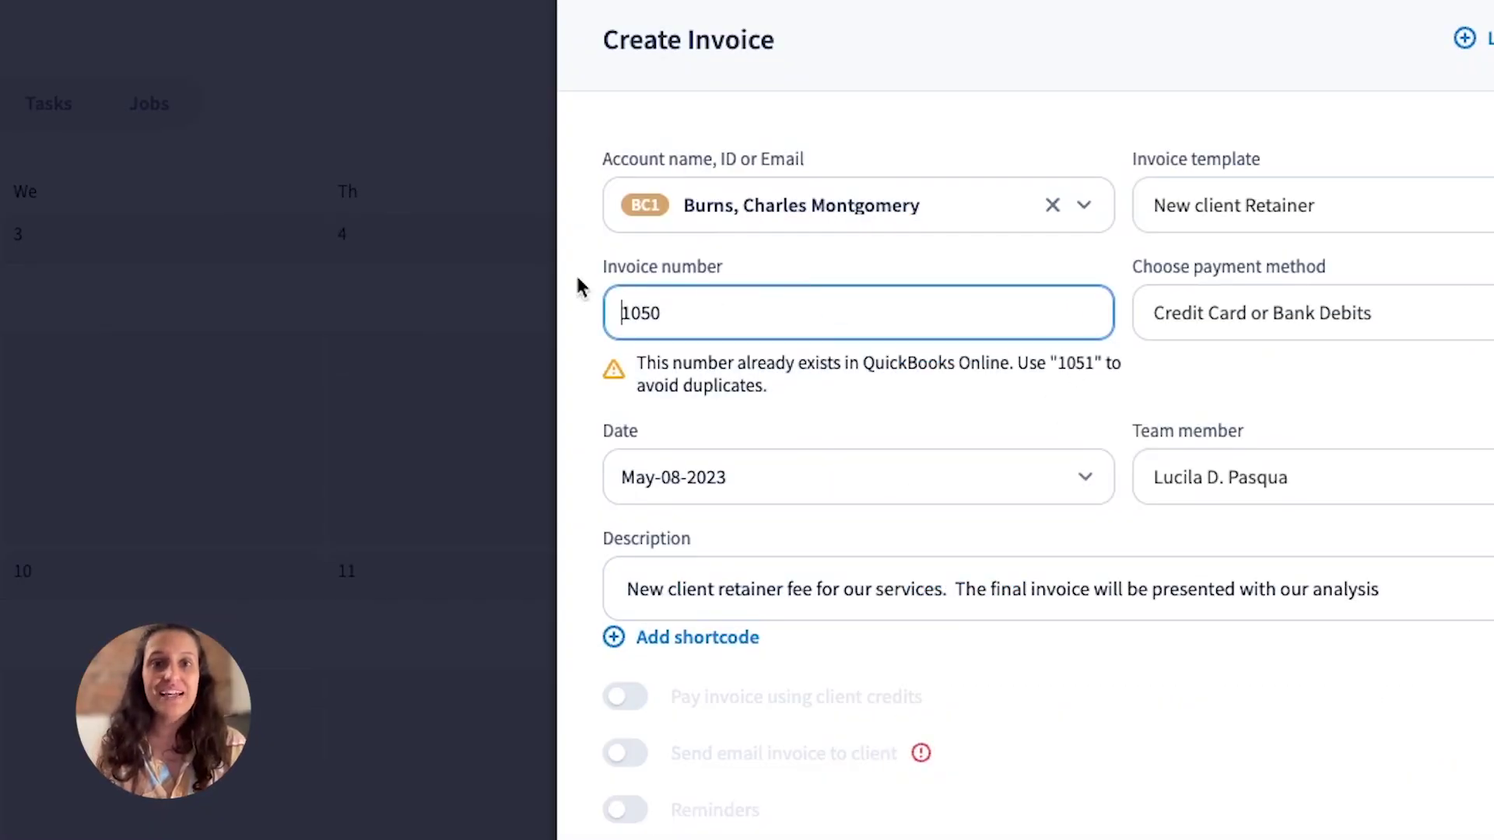
drag(707, 310, 620, 317)
key(BackSpace)
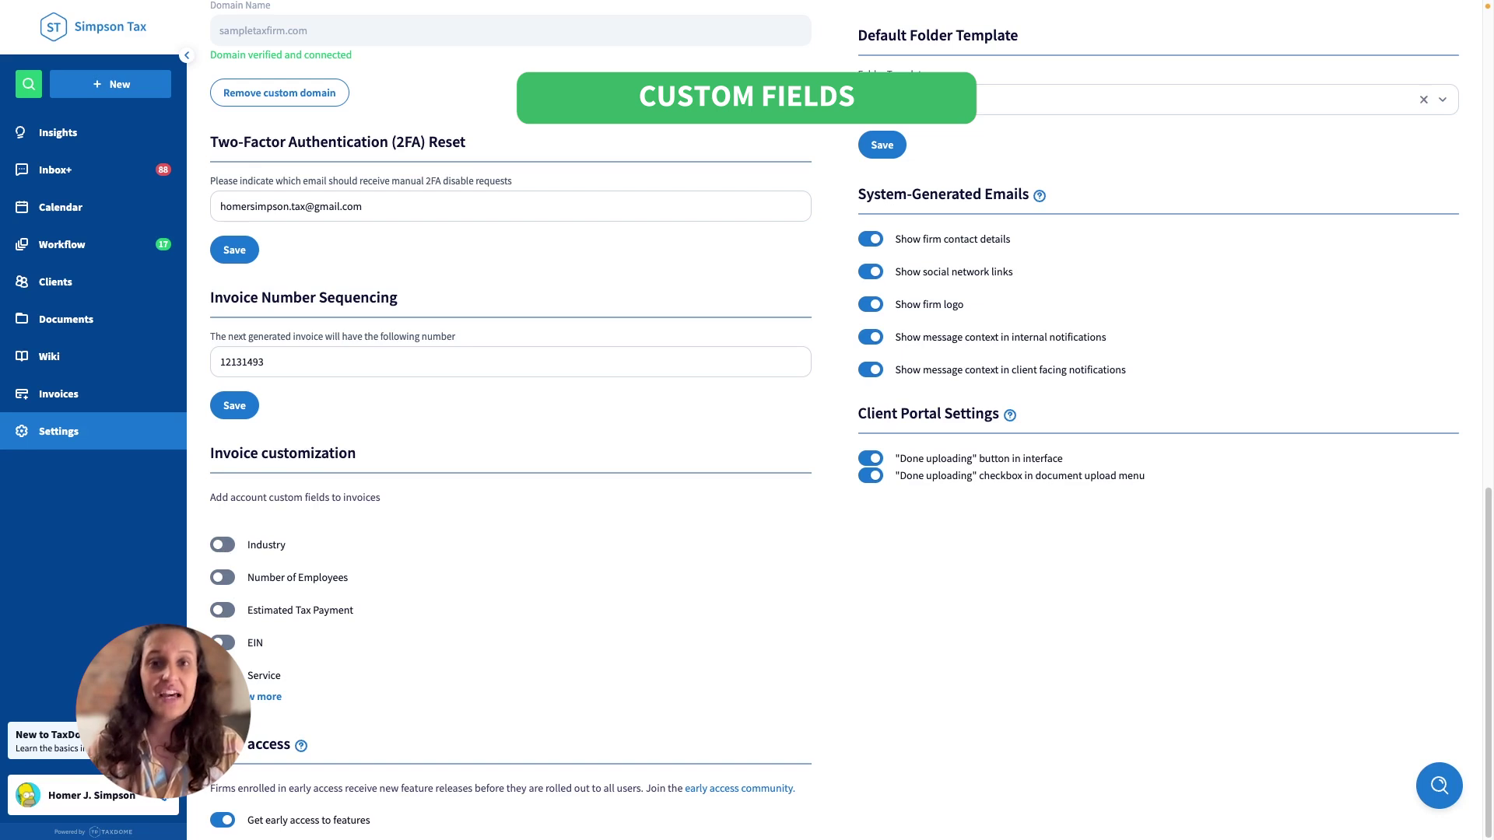
Expand Invoice customization to list all account custom fields available for invoices
click(265, 696)
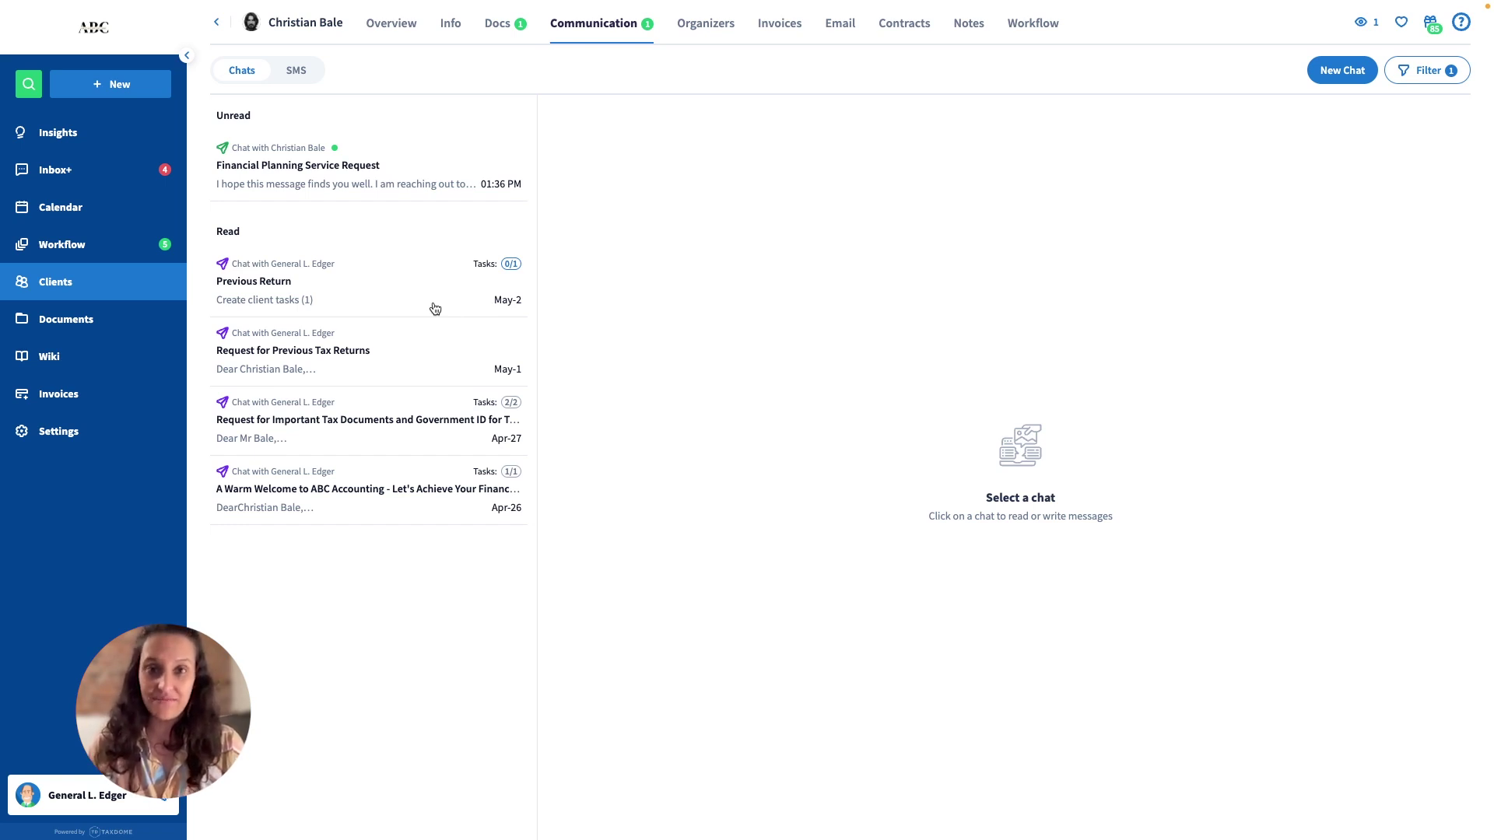
Delete the client-tasks message in Previous Return, check SMS, and open the Financial Planning Service Request chat
click(435, 309)
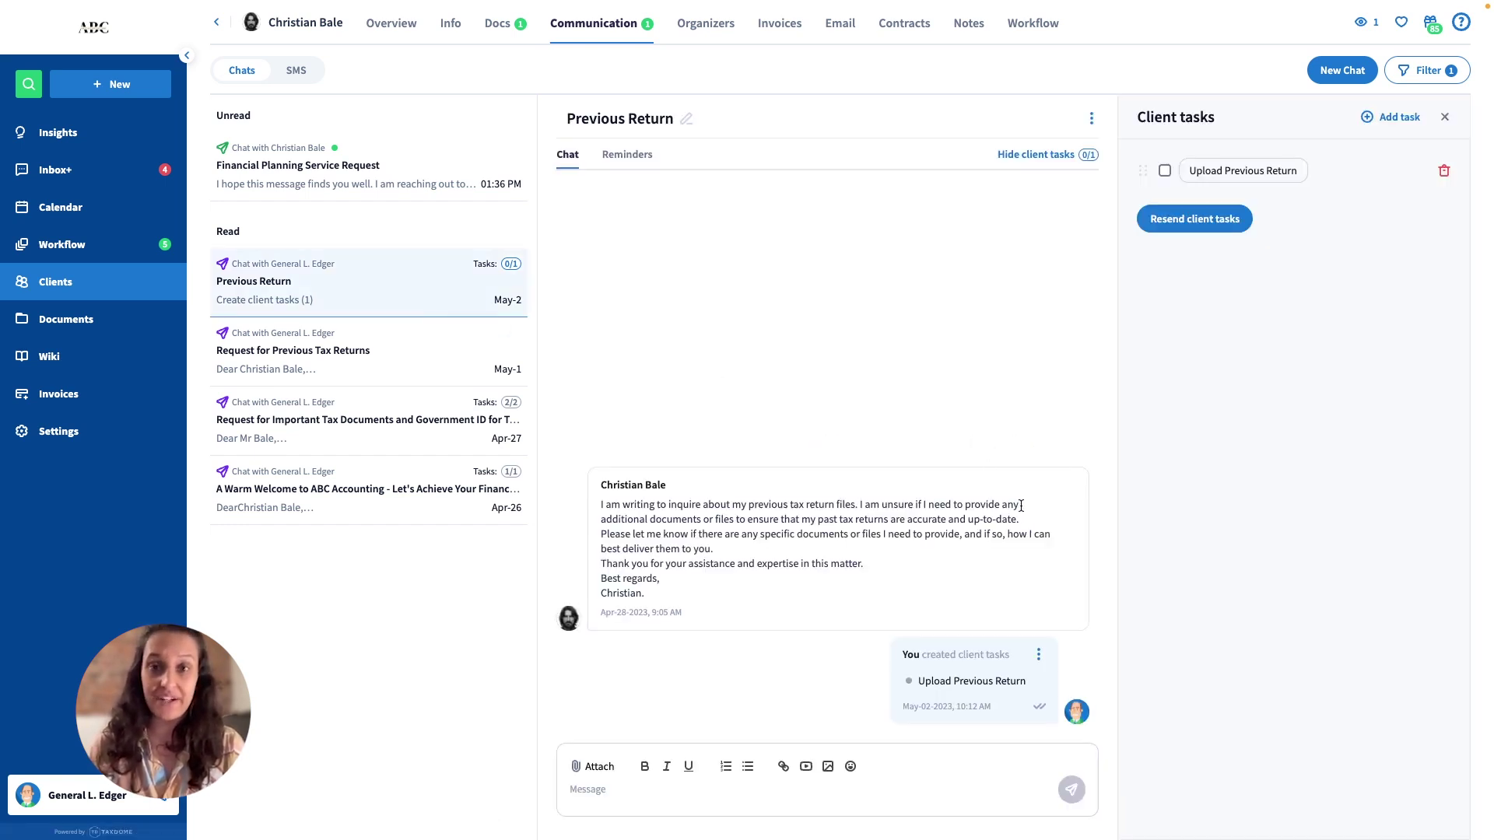
click(1037, 656)
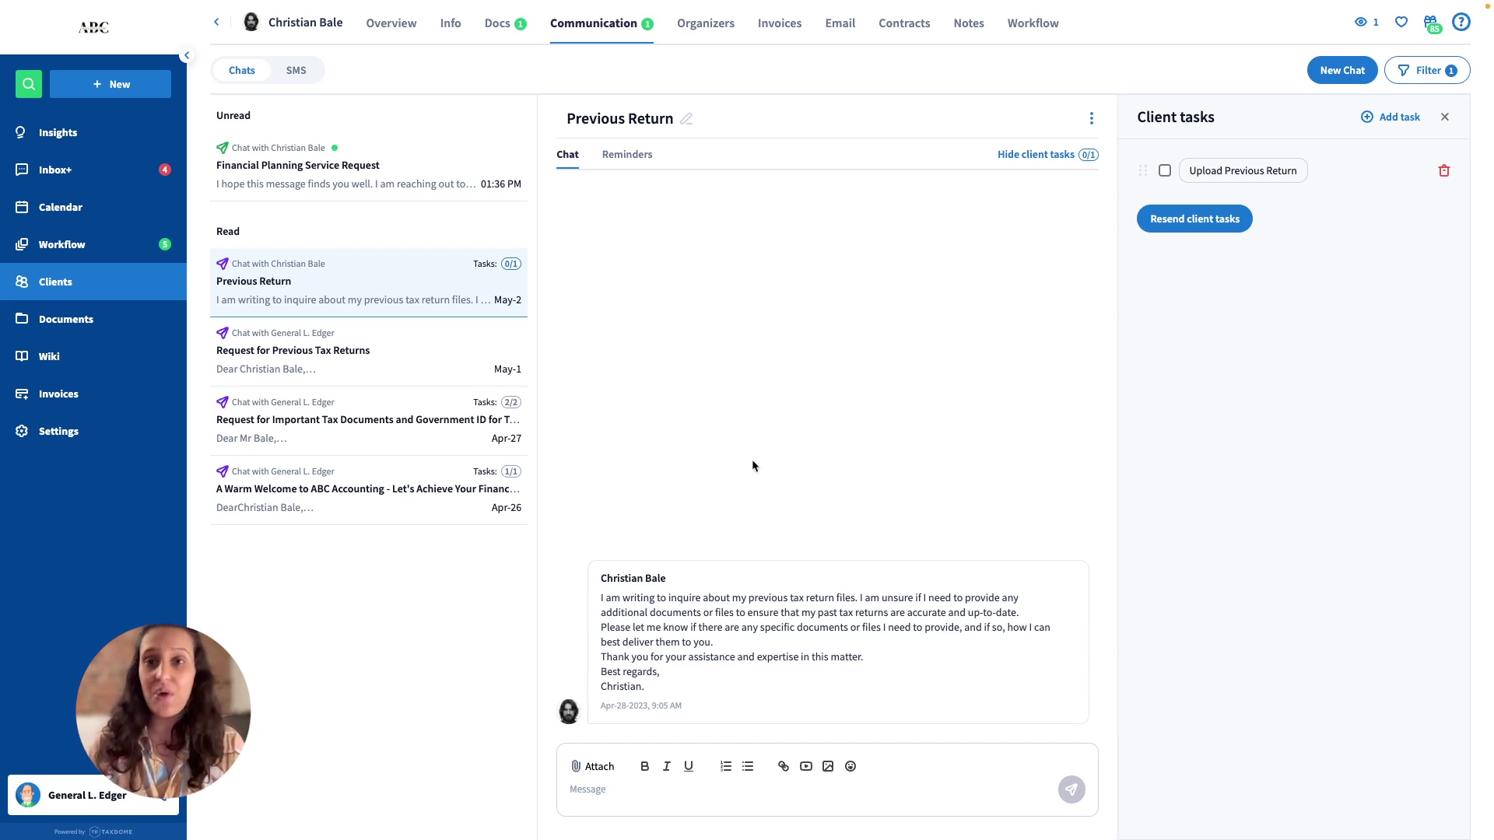
click(284, 72)
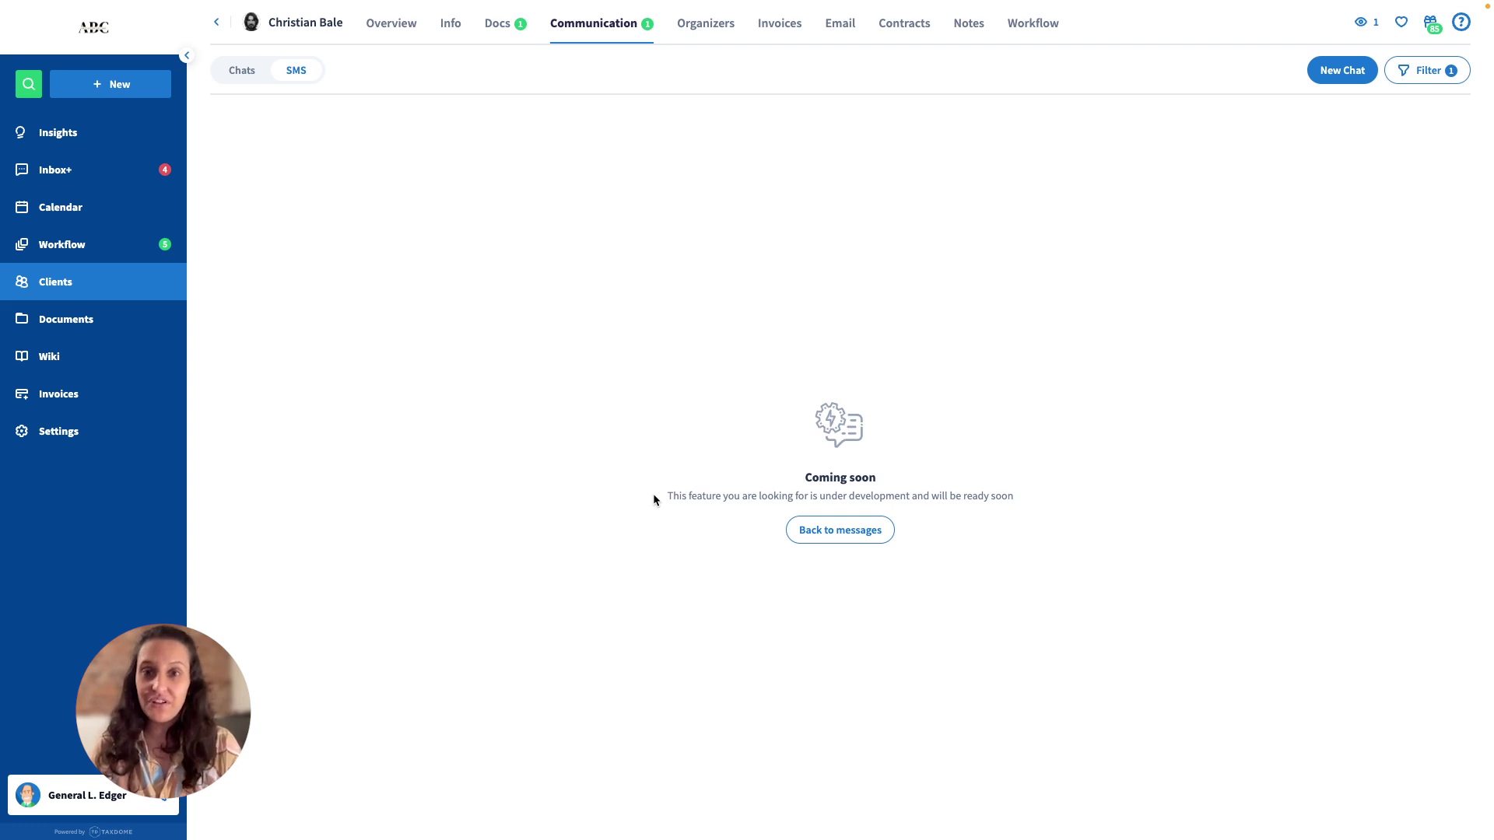
click(237, 70)
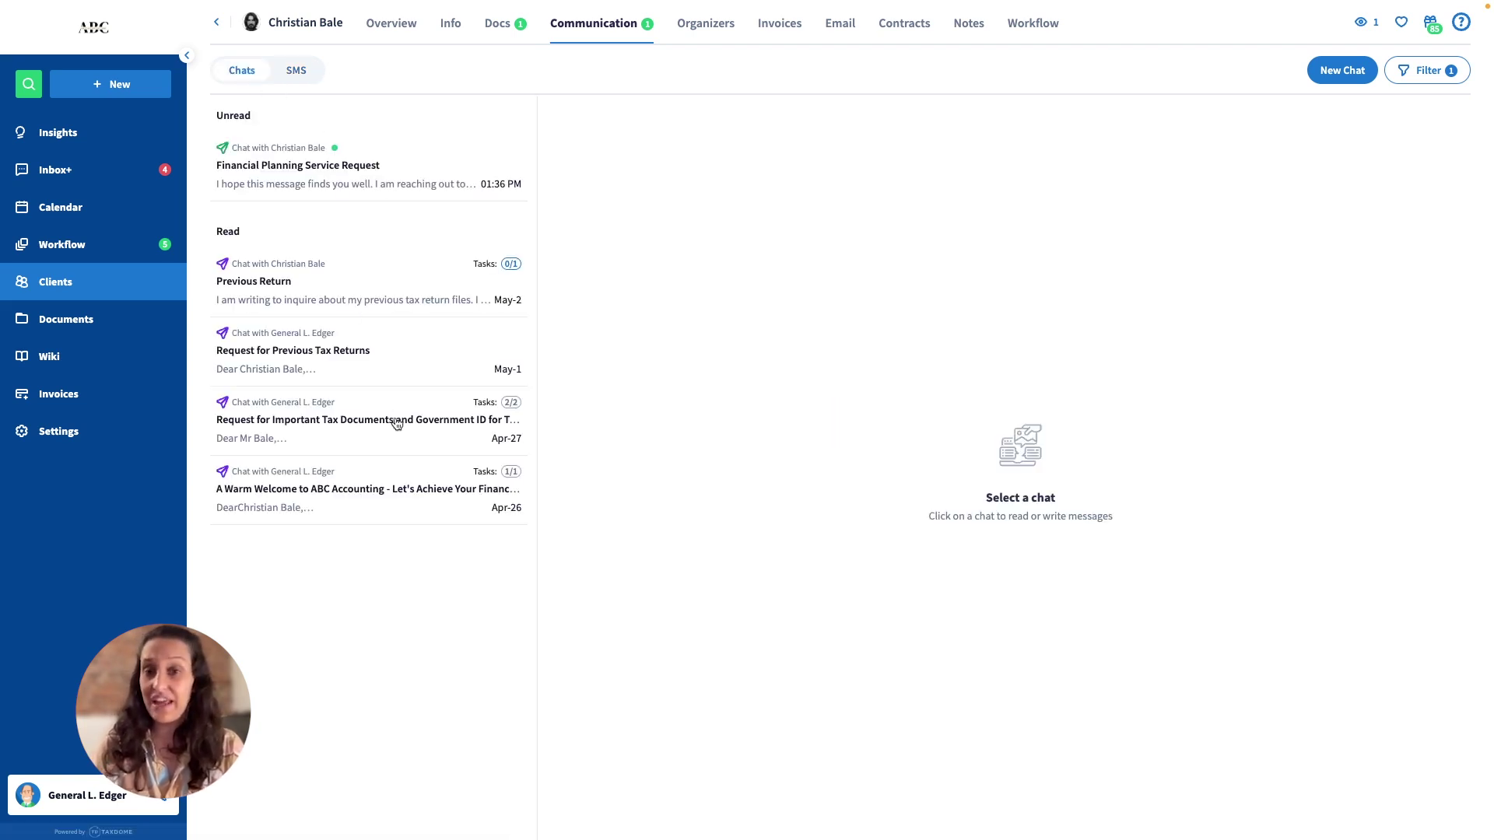
click(362, 173)
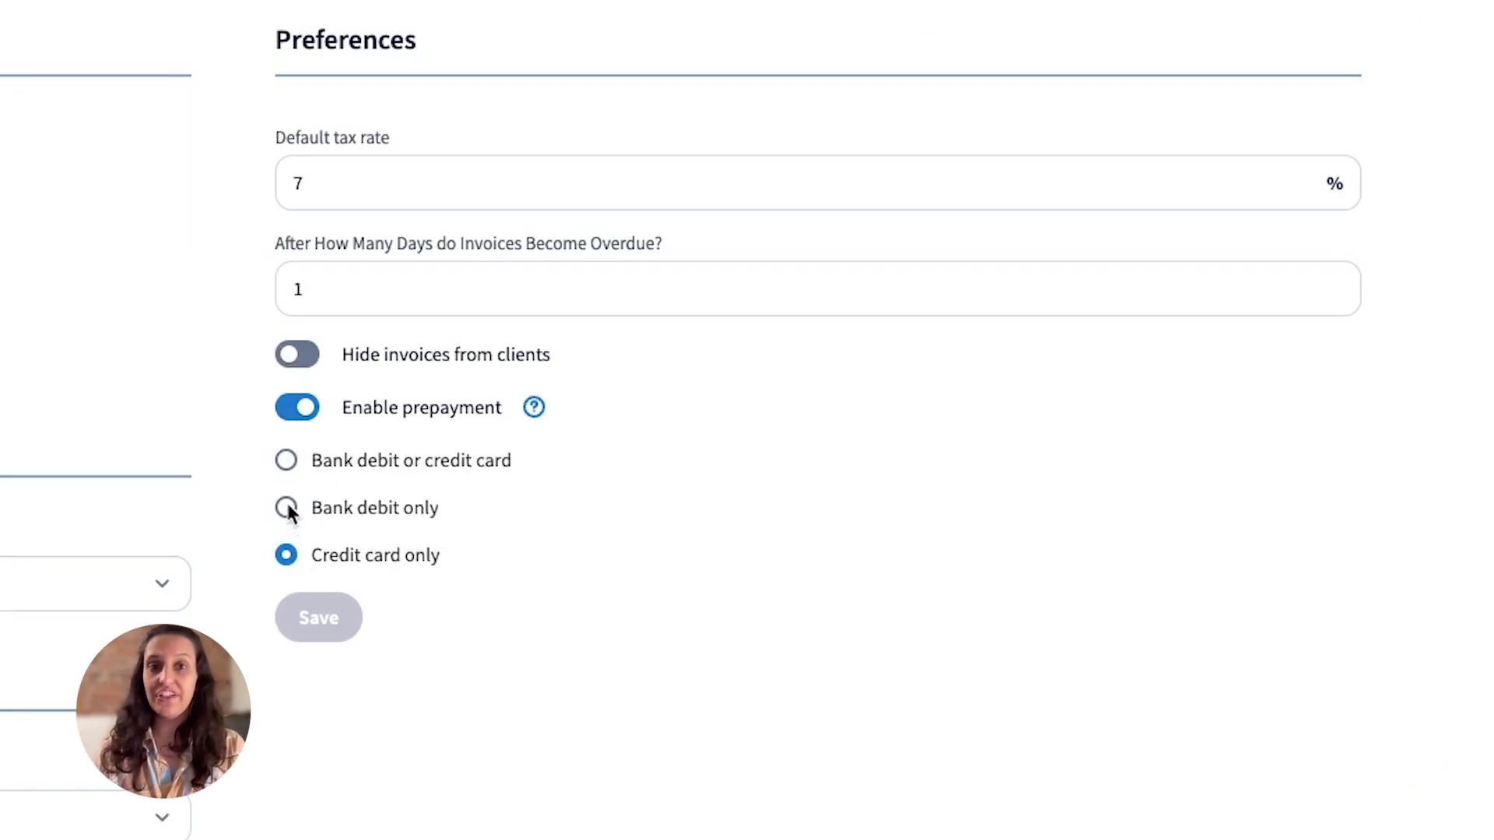
Try the prepayment method options and settle on Credit card only
click(287, 509)
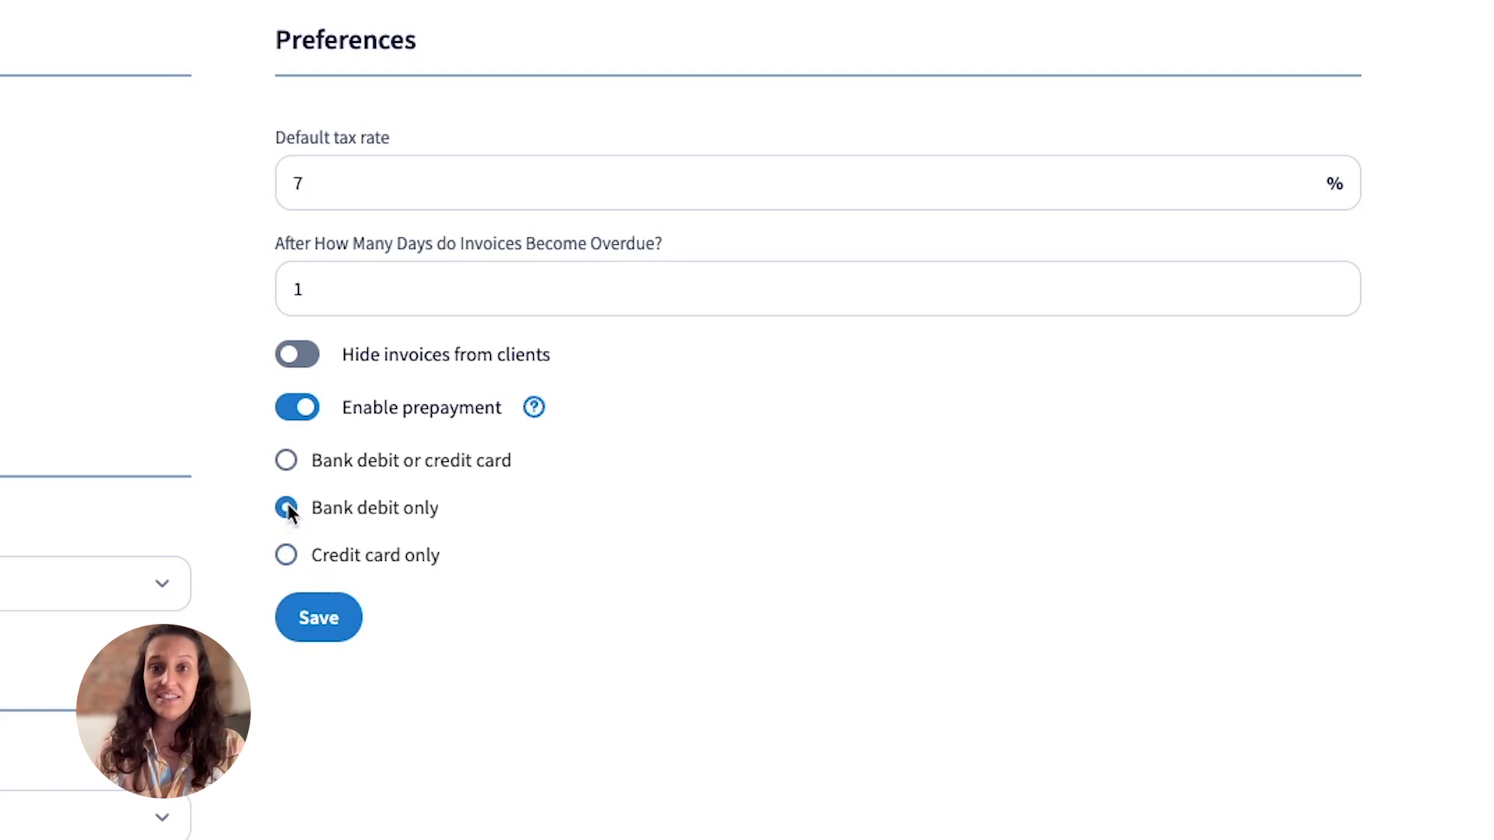
click(290, 461)
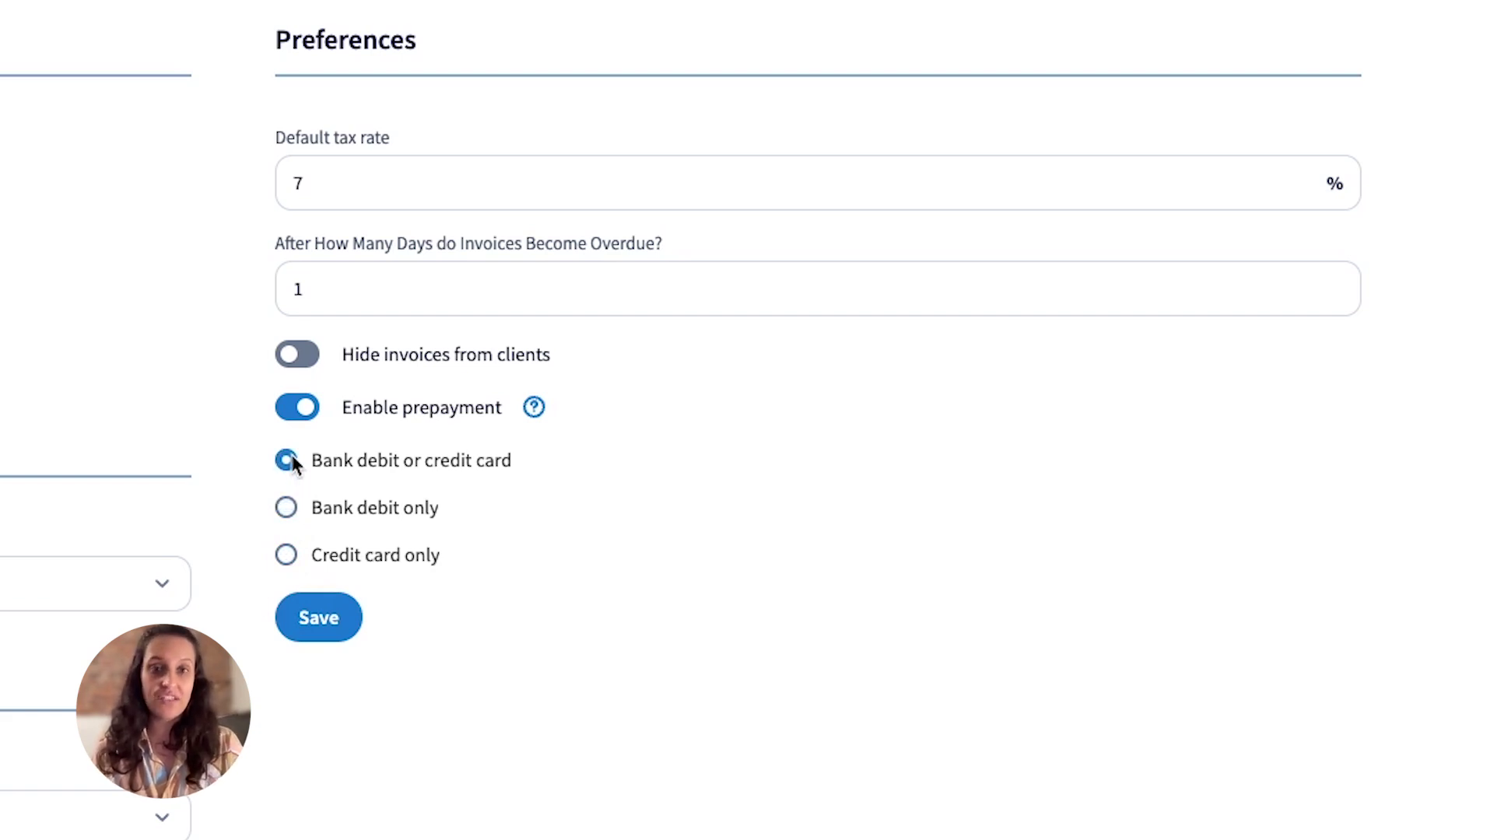
click(287, 555)
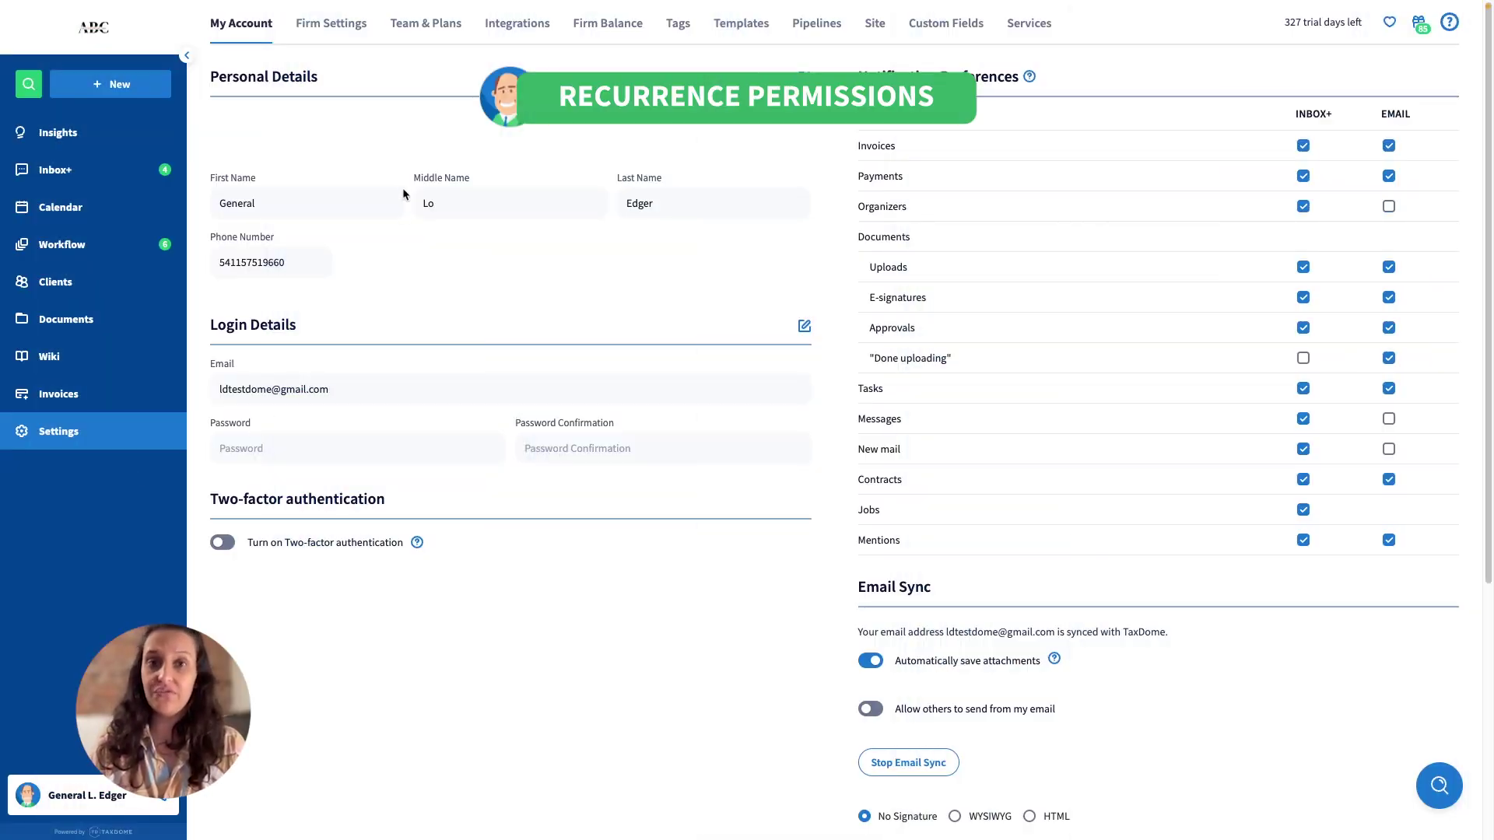
Switch off Manage job recurrence in an employee's access rights under Team & Plans
click(414, 29)
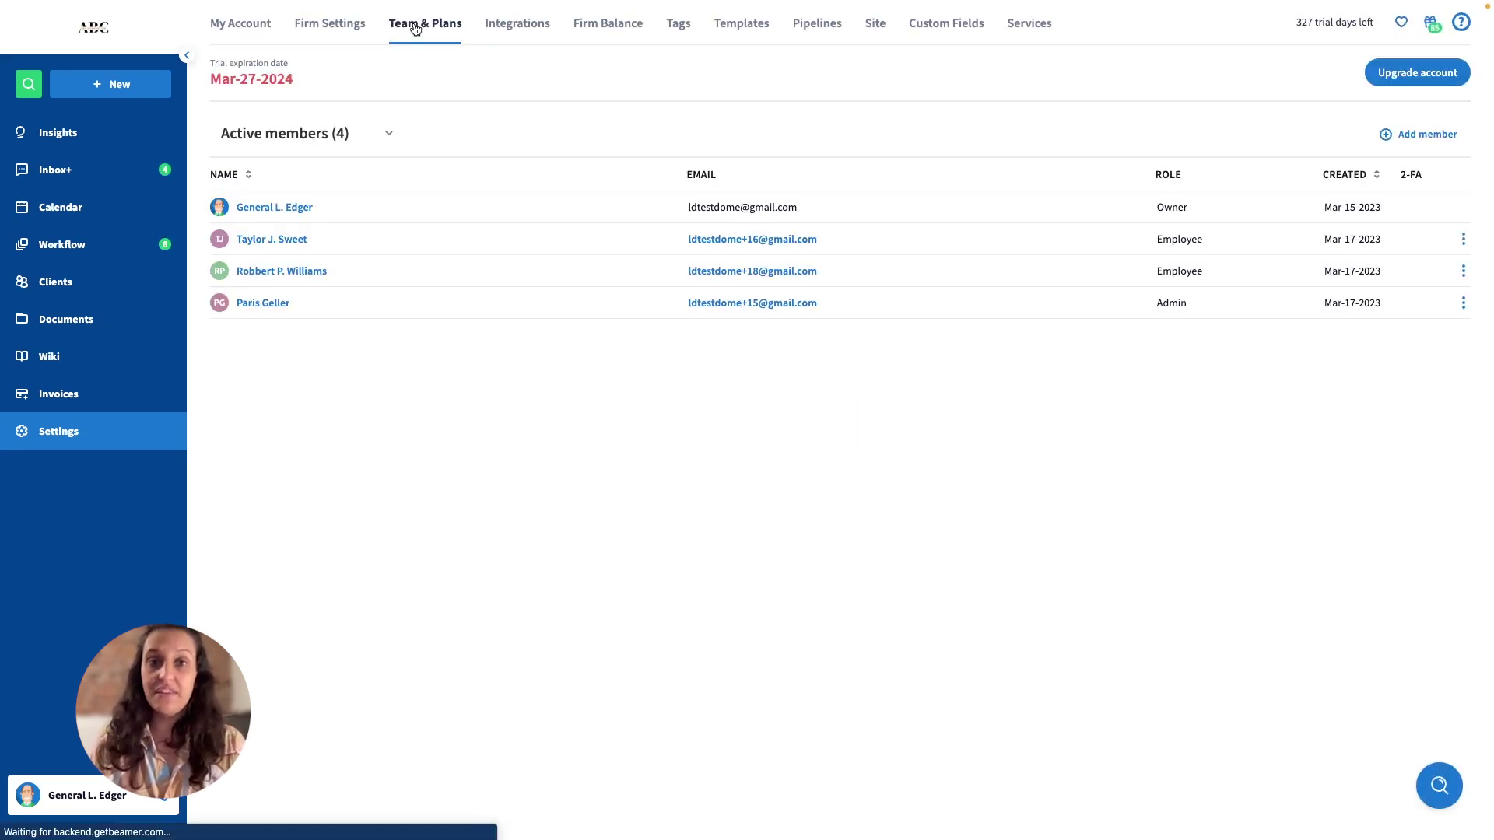
click(277, 247)
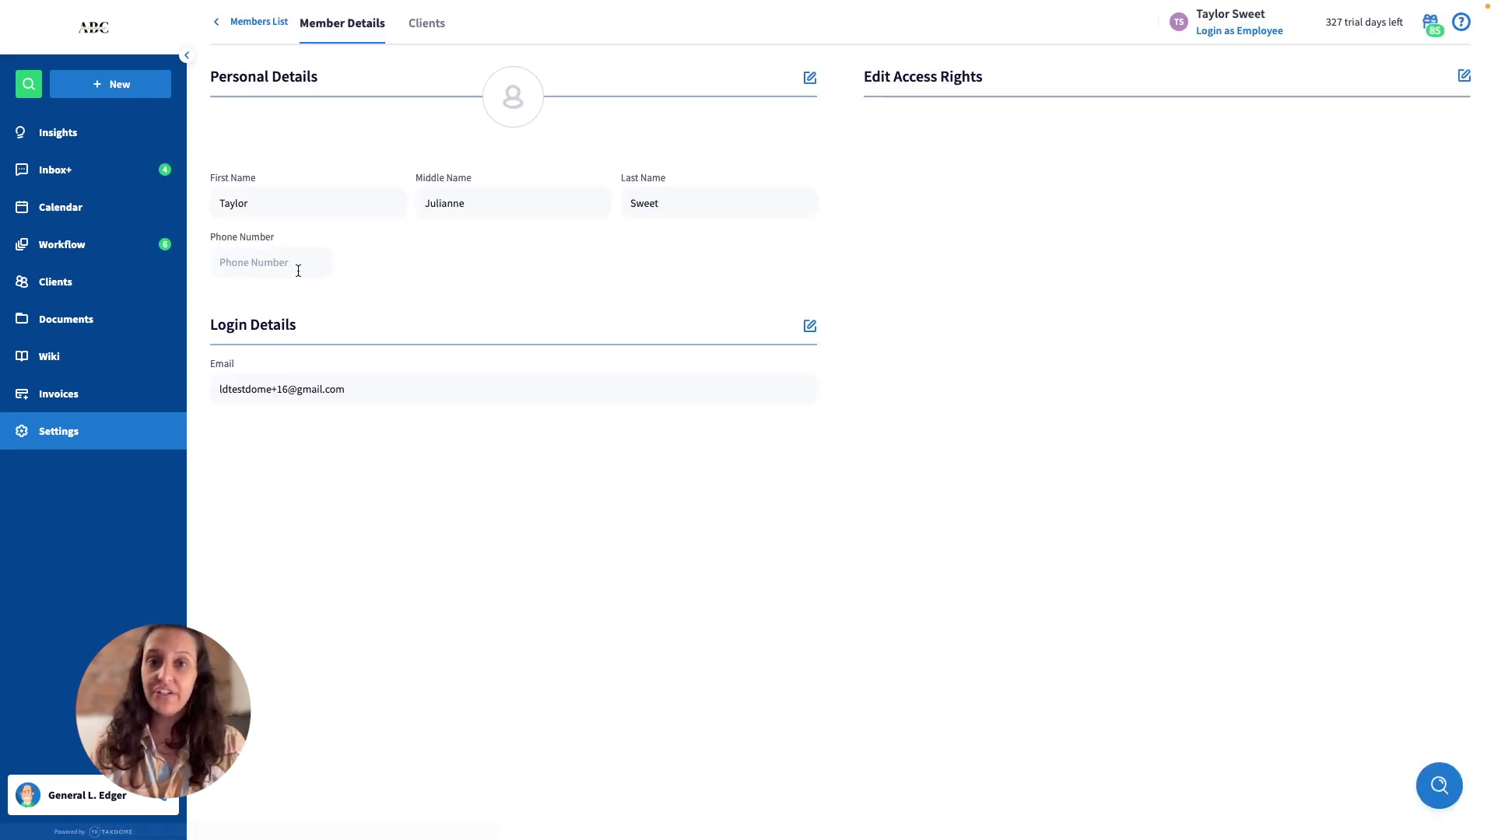
click(1463, 76)
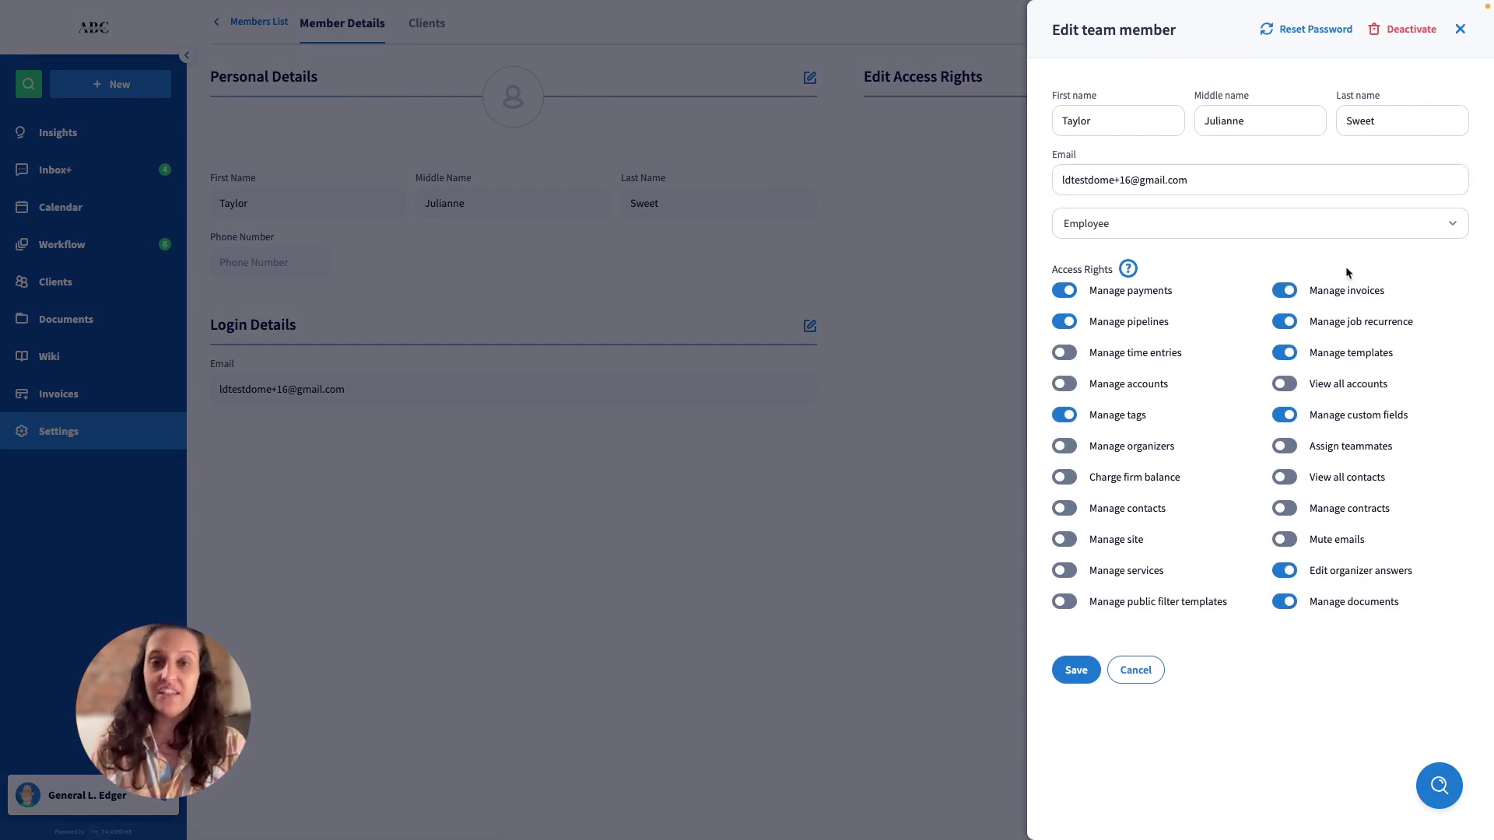
click(1067, 325)
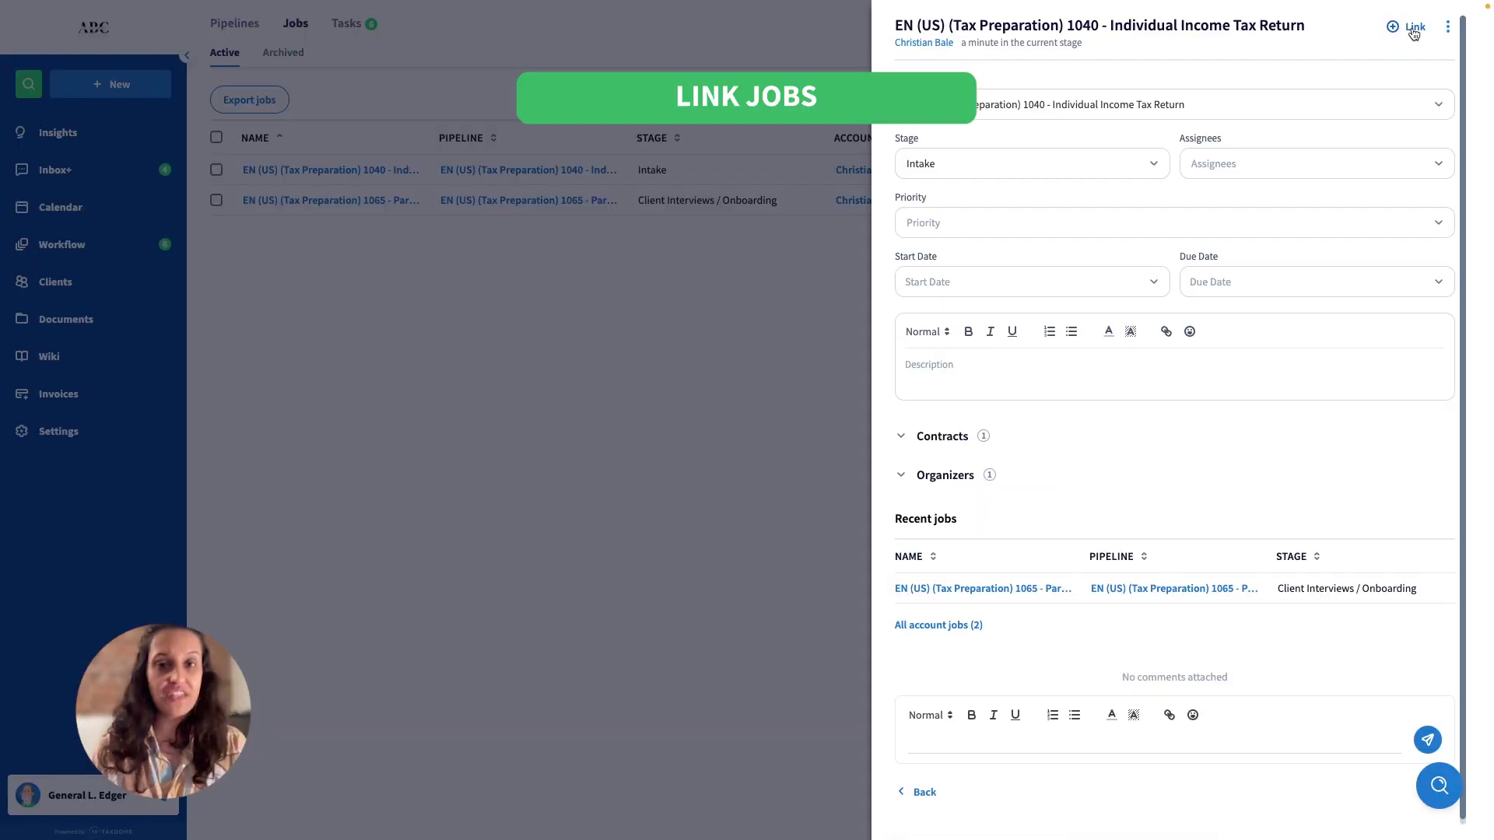
Link the 1065 job from the 1040 job's Jobs menu, then return to the 1040 details
click(1410, 29)
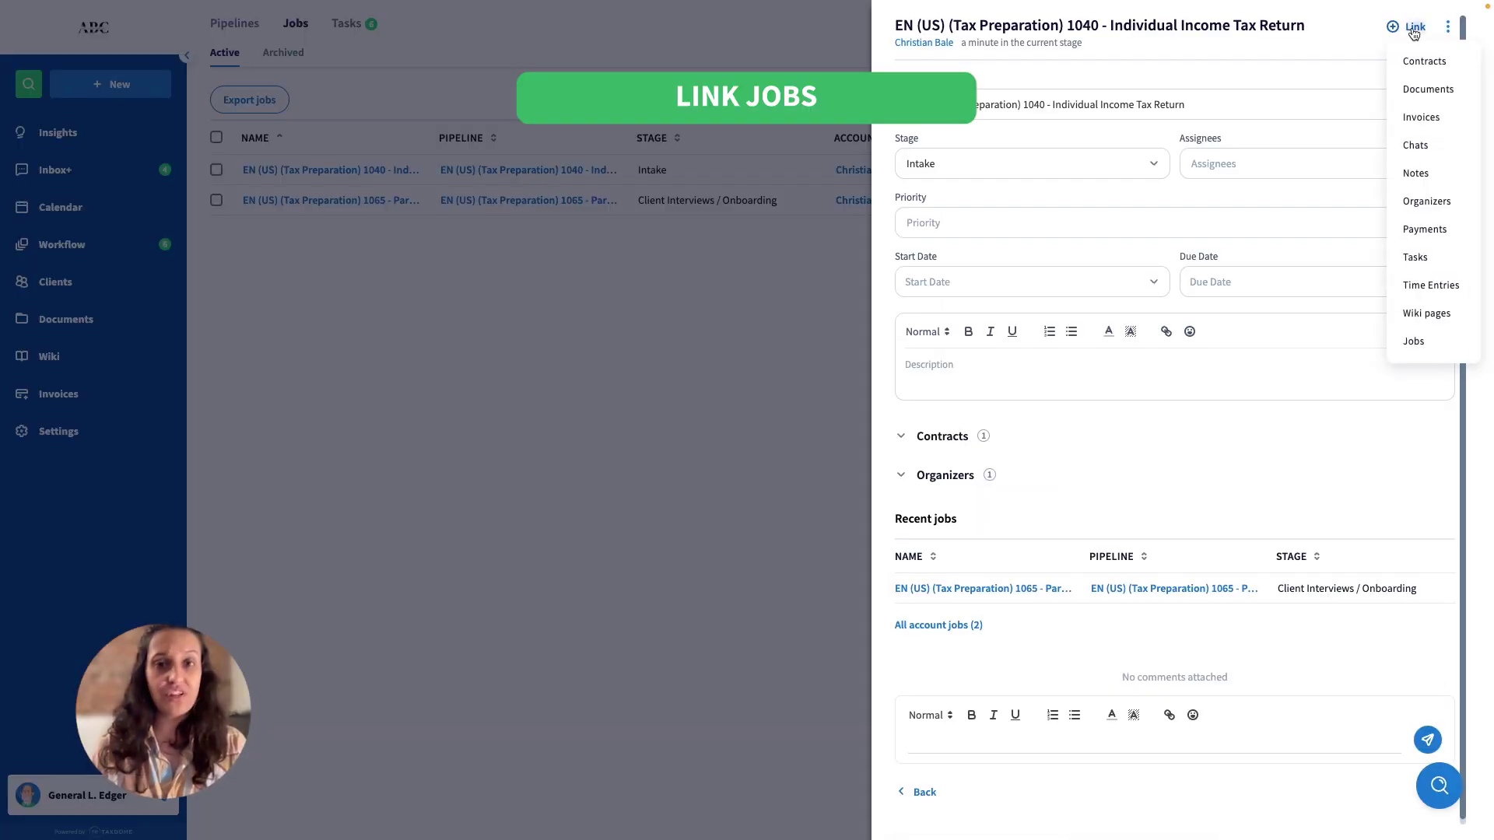
click(1420, 349)
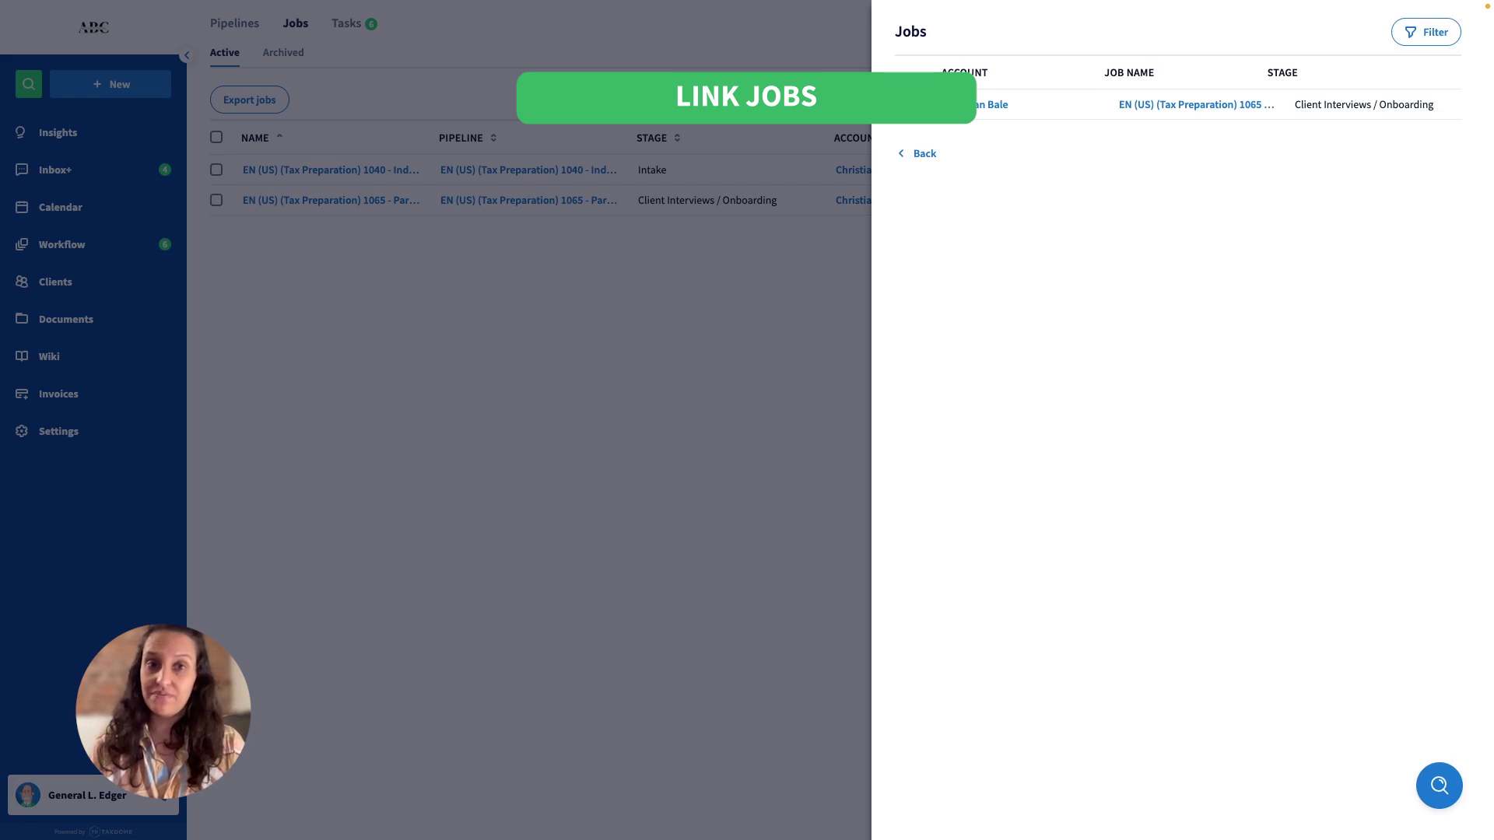
click(900, 105)
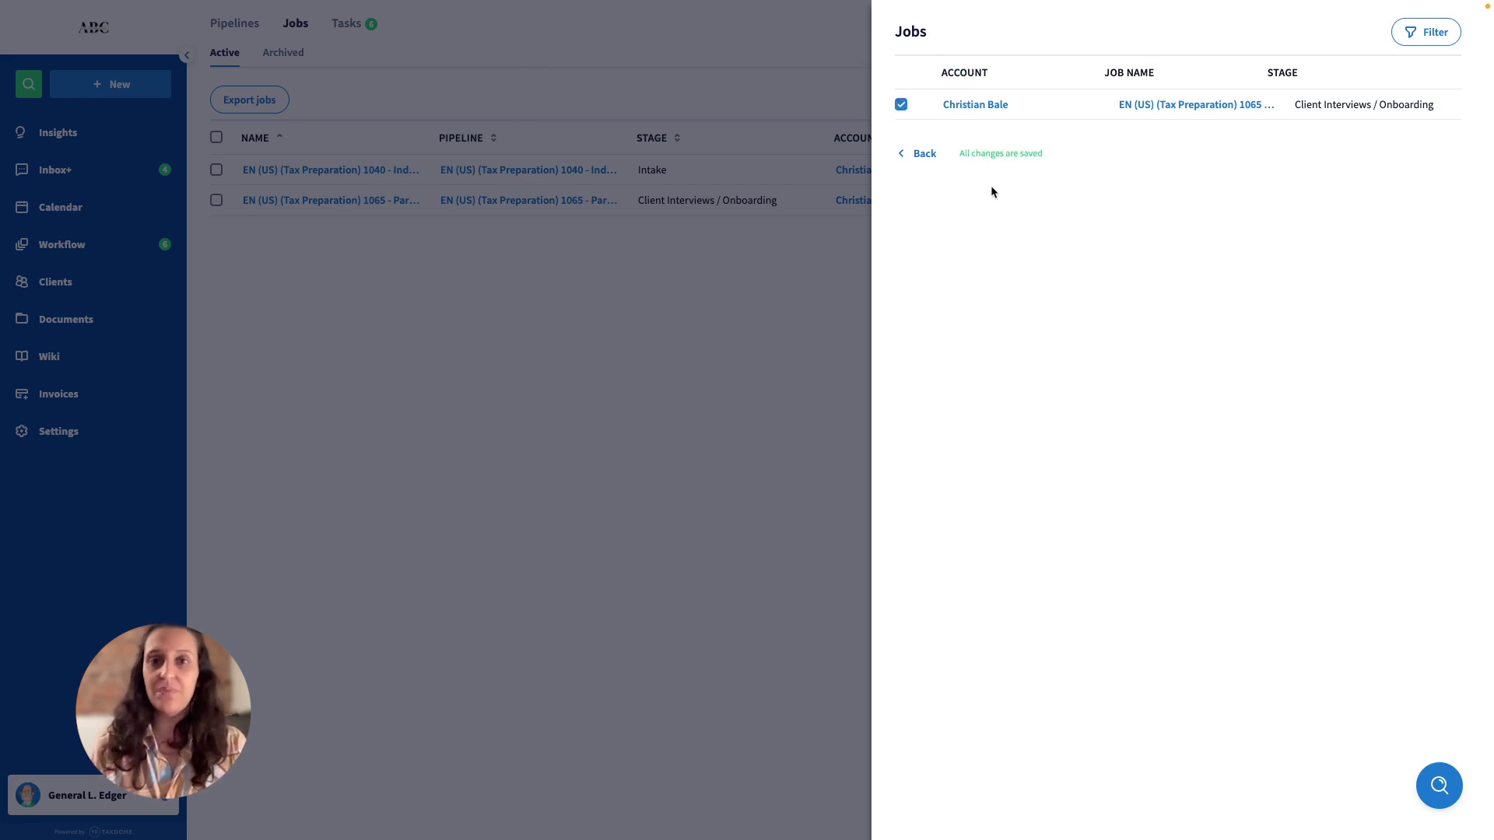
click(918, 154)
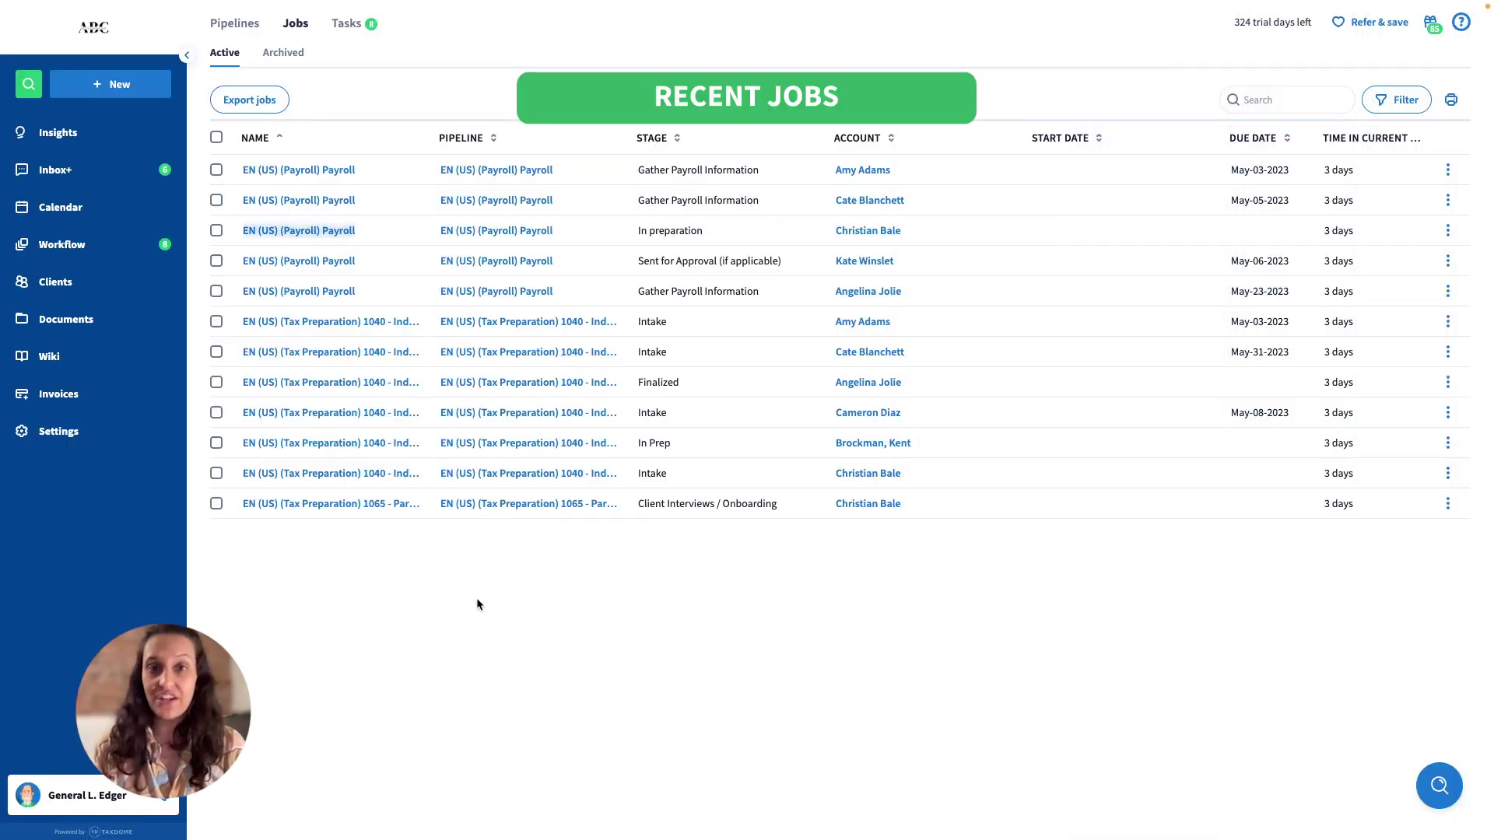
Open the third EN (US) (Payroll) job, the one in the In preparation stage
click(300, 231)
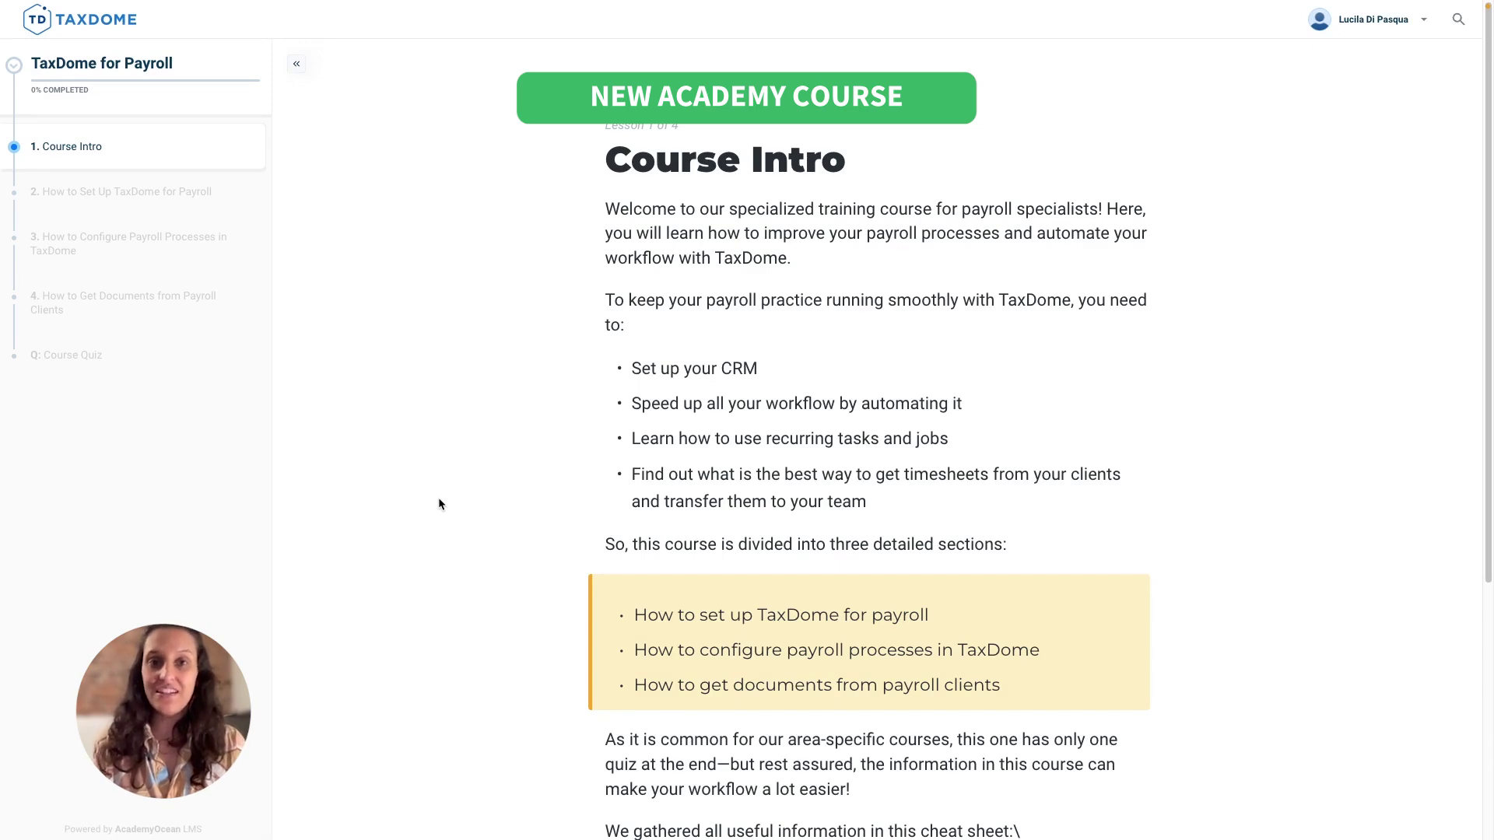
Read the Course Intro and advance through the TaxDome for Payroll course to lesson 3
scroll(439, 500, down, 5)
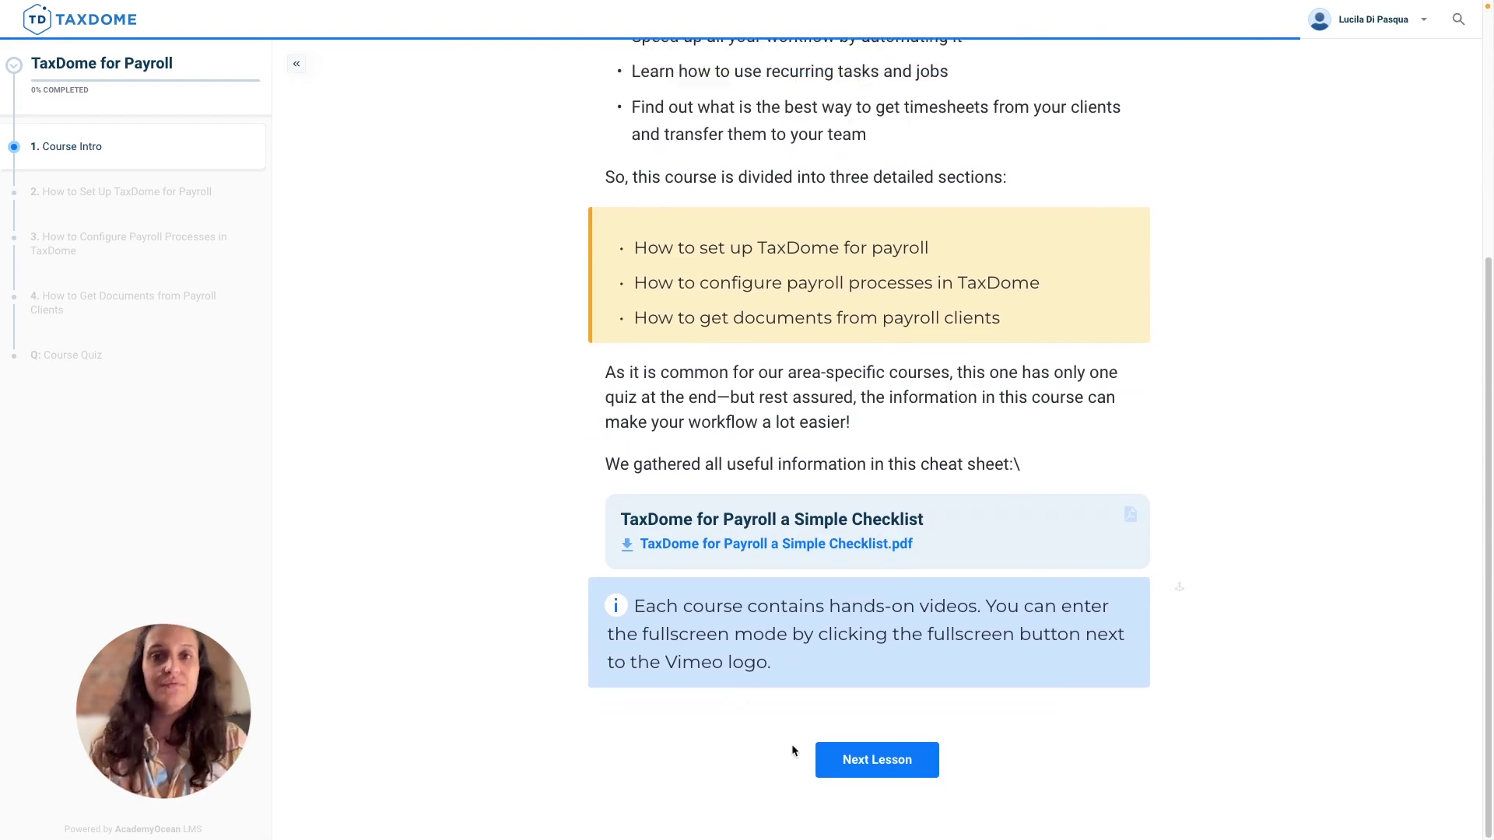
click(839, 769)
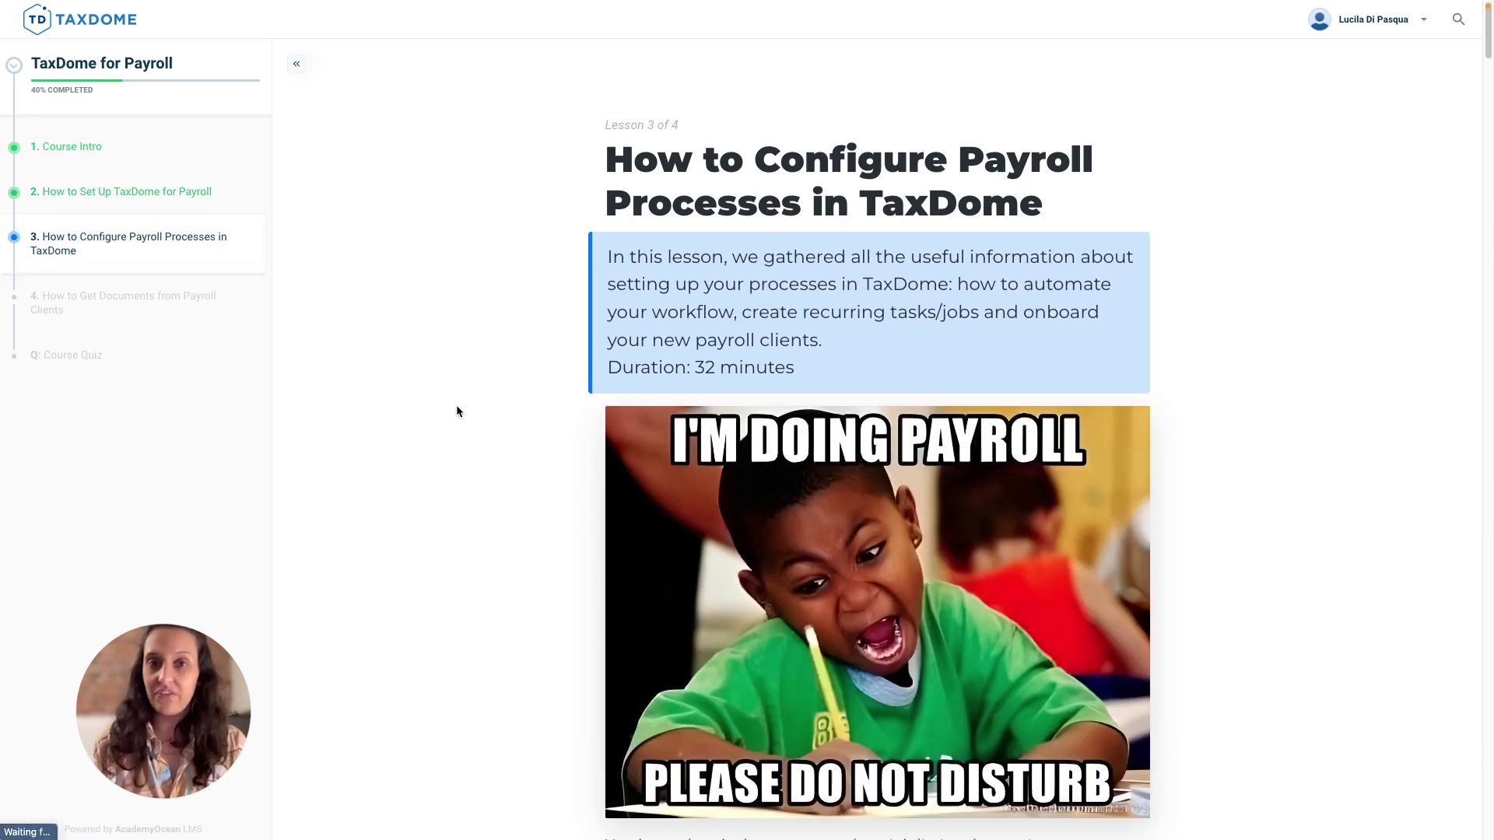
scroll(451, 410, down, 6)
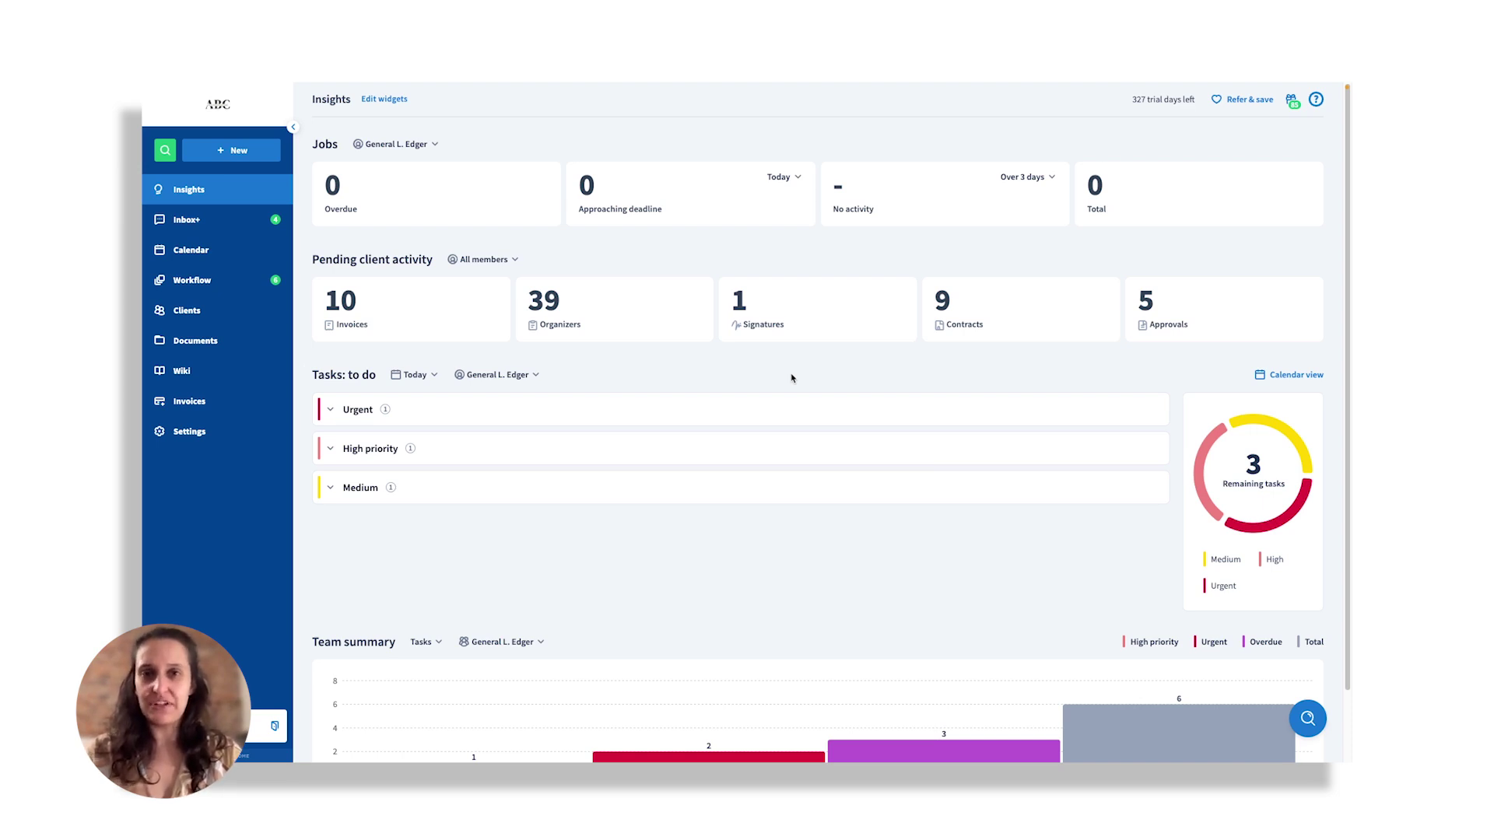
View the latest What's new announcement, dismiss it, and bring up the help menu
click(1290, 99)
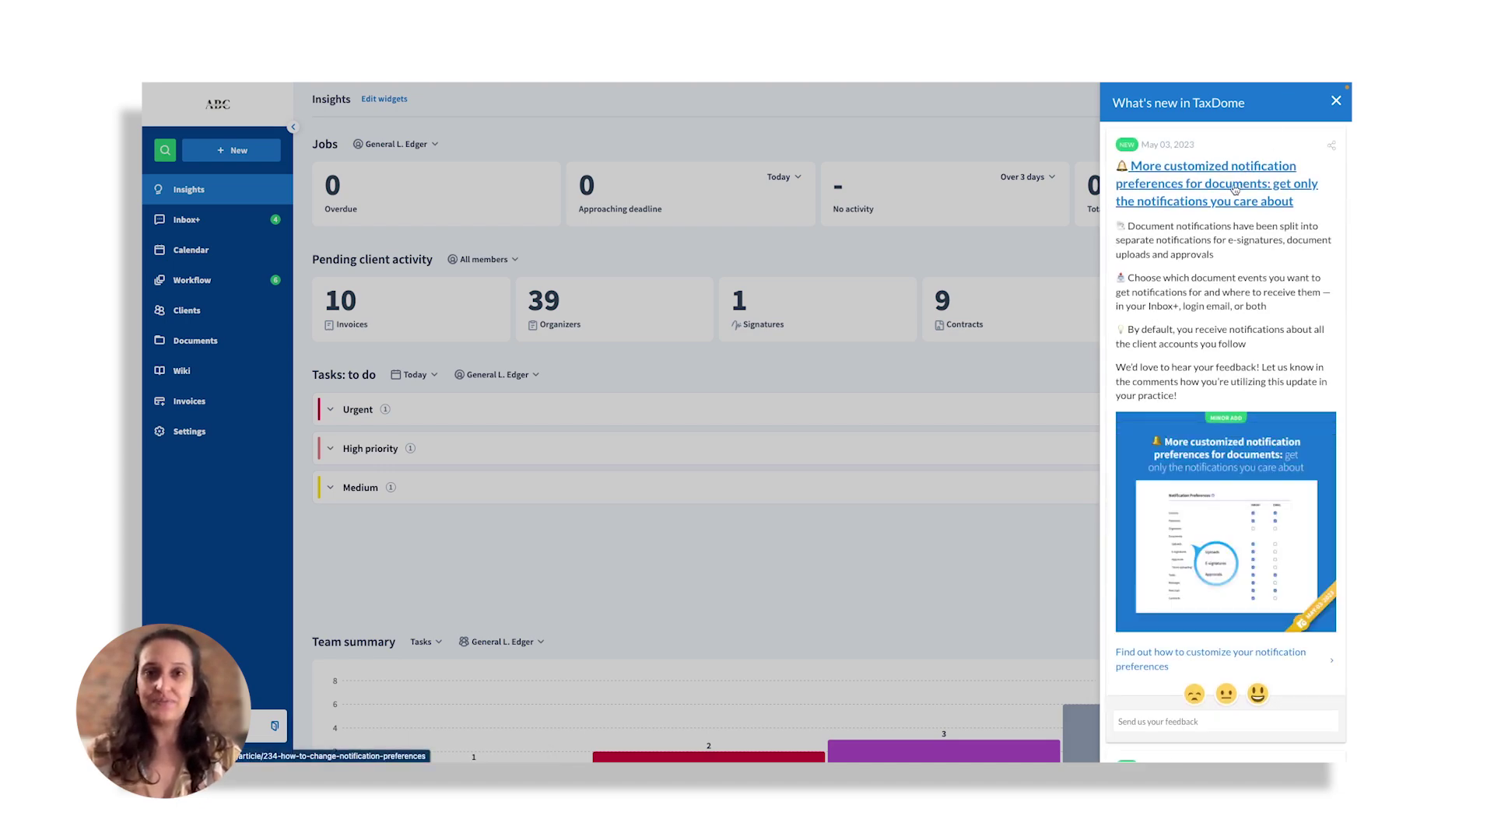
click(1336, 100)
click(1315, 99)
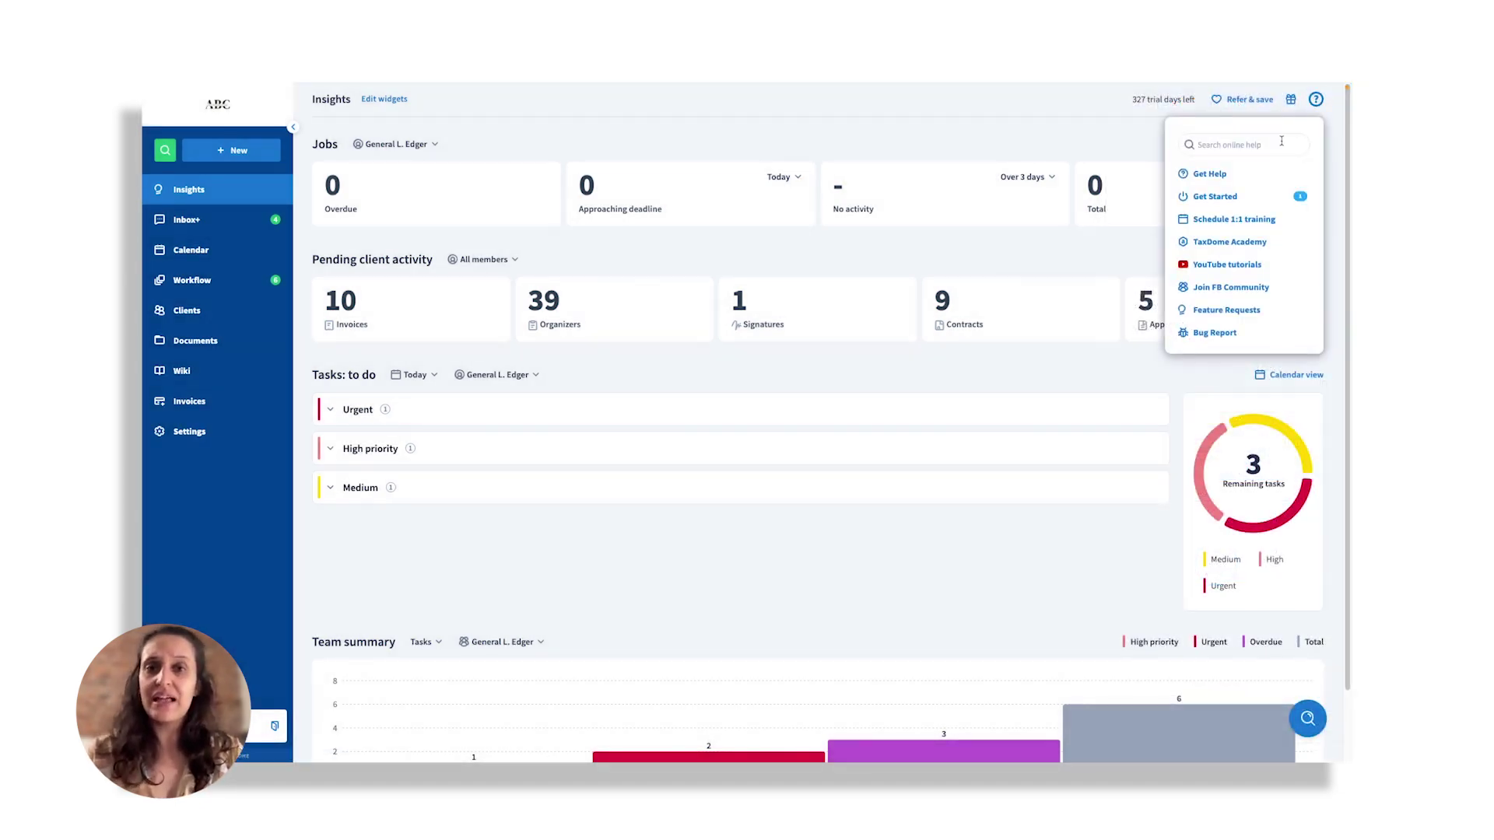
click(1230, 242)
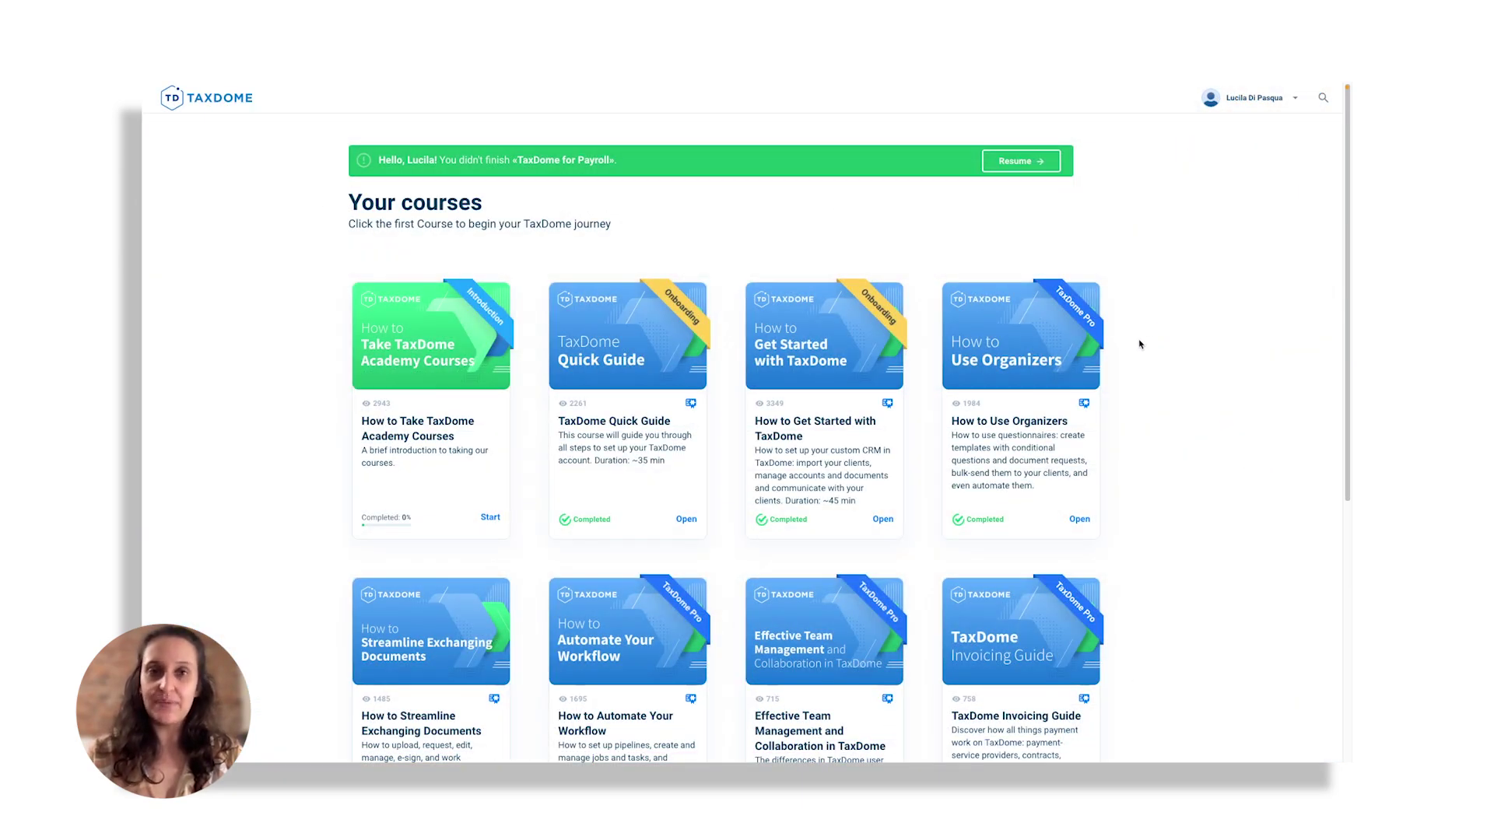
scroll(1139, 343, down, 3)
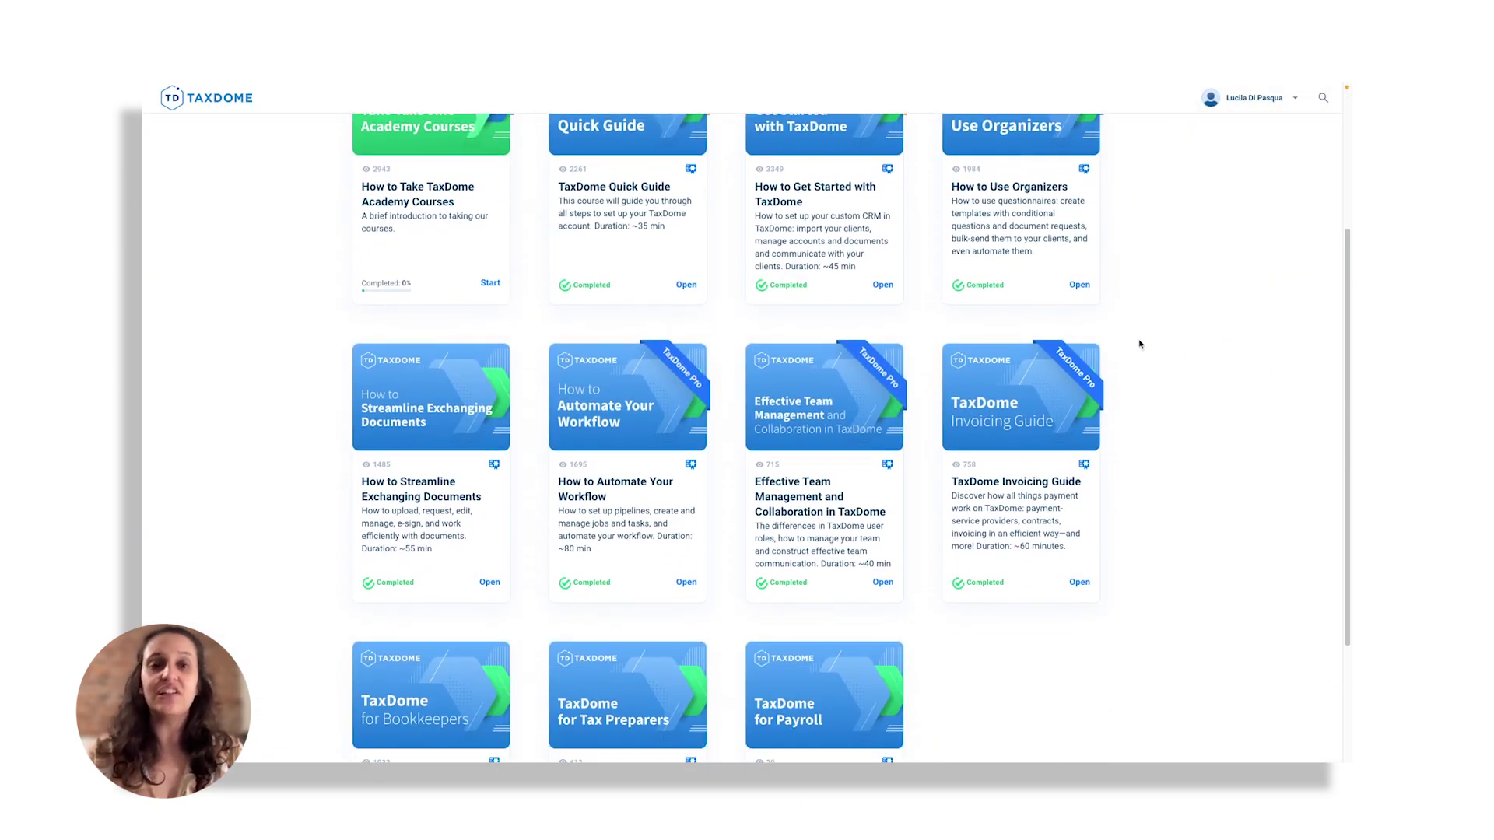
scroll(1139, 343, down, 3)
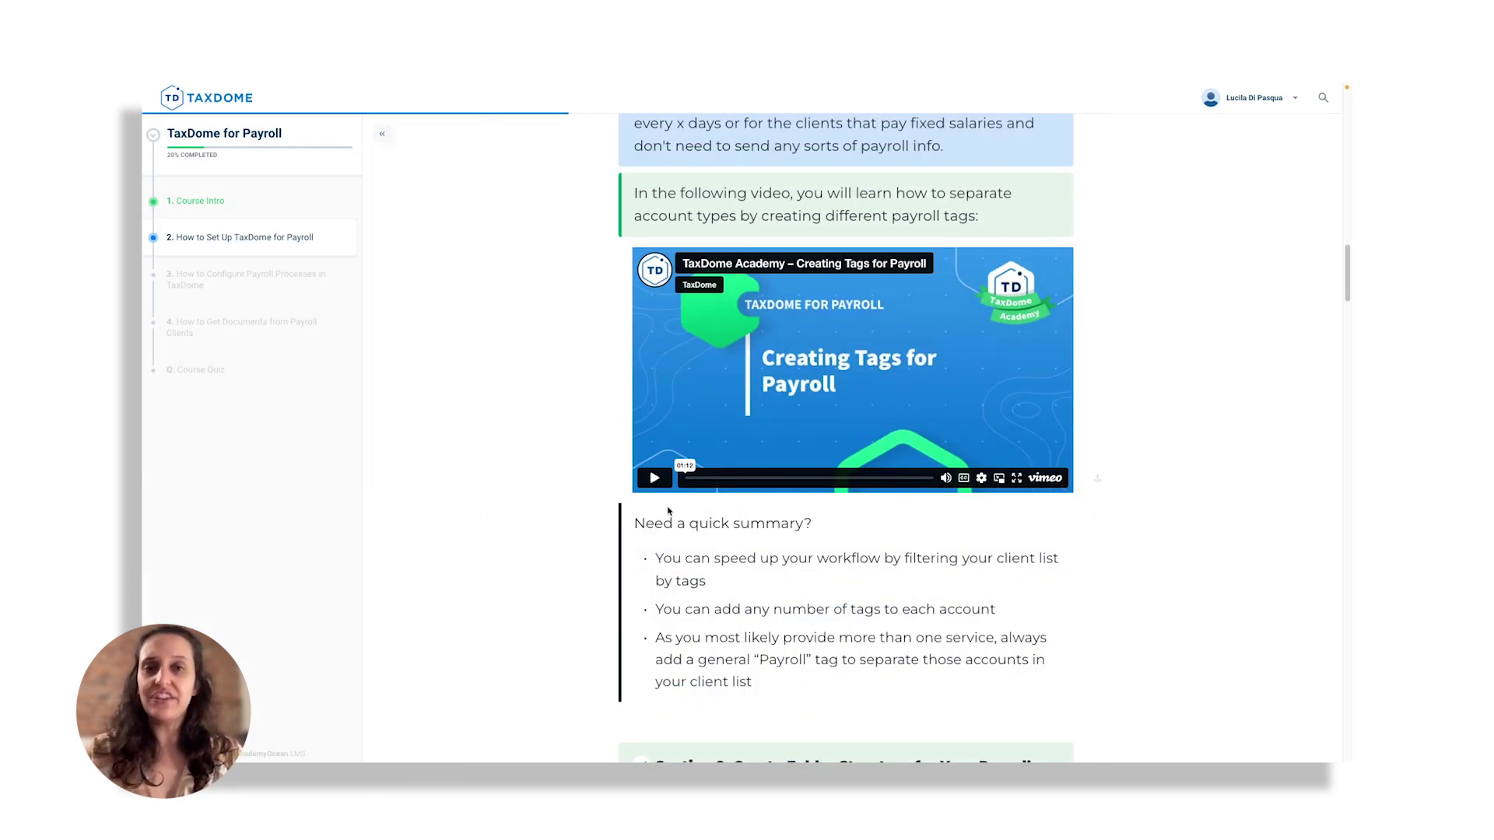
click(654, 478)
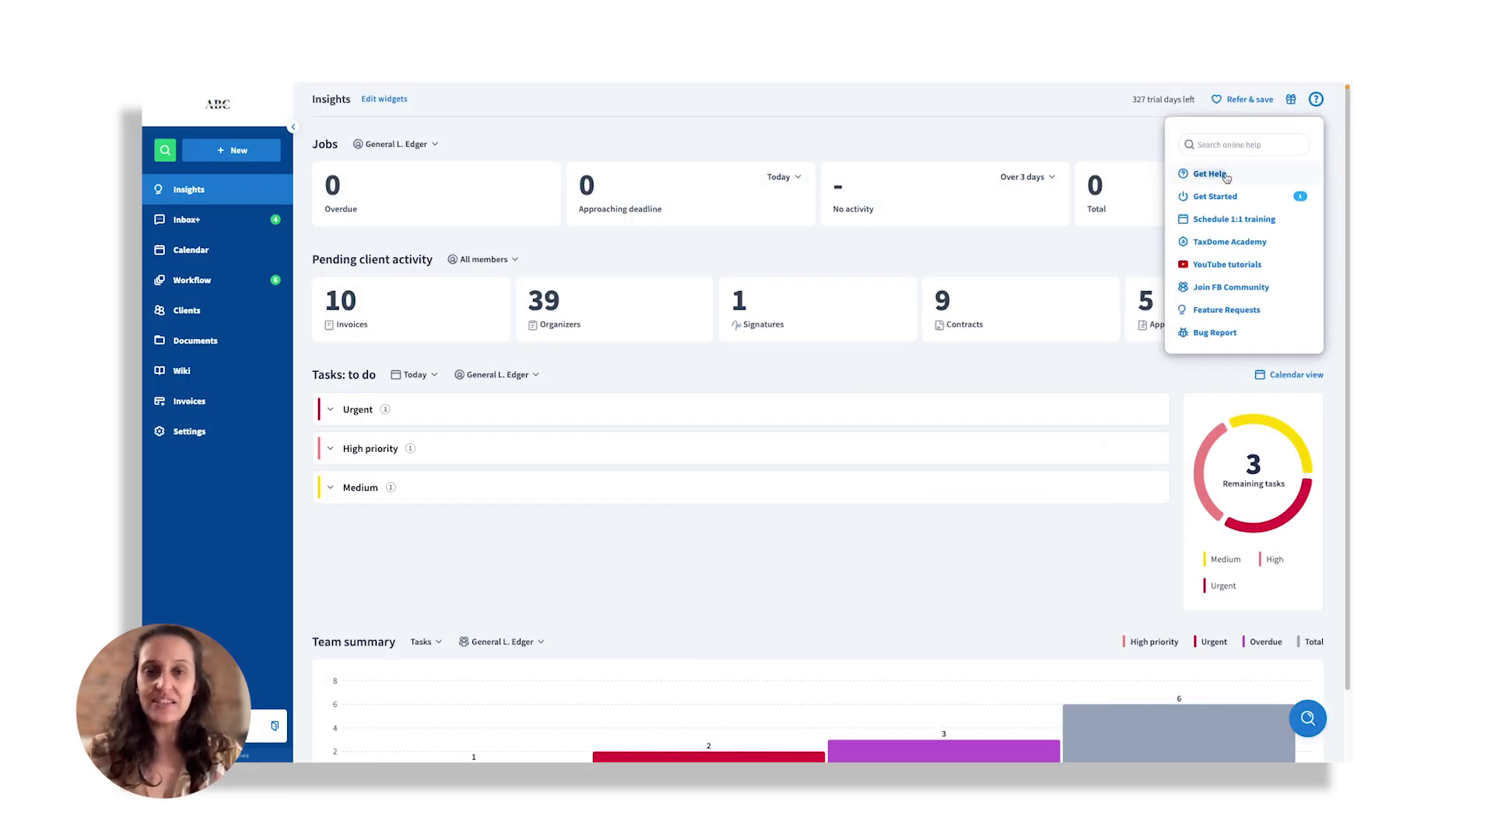
Search help for 'pipelines' and read the Pipelines (Basic): Create & View article
click(1219, 175)
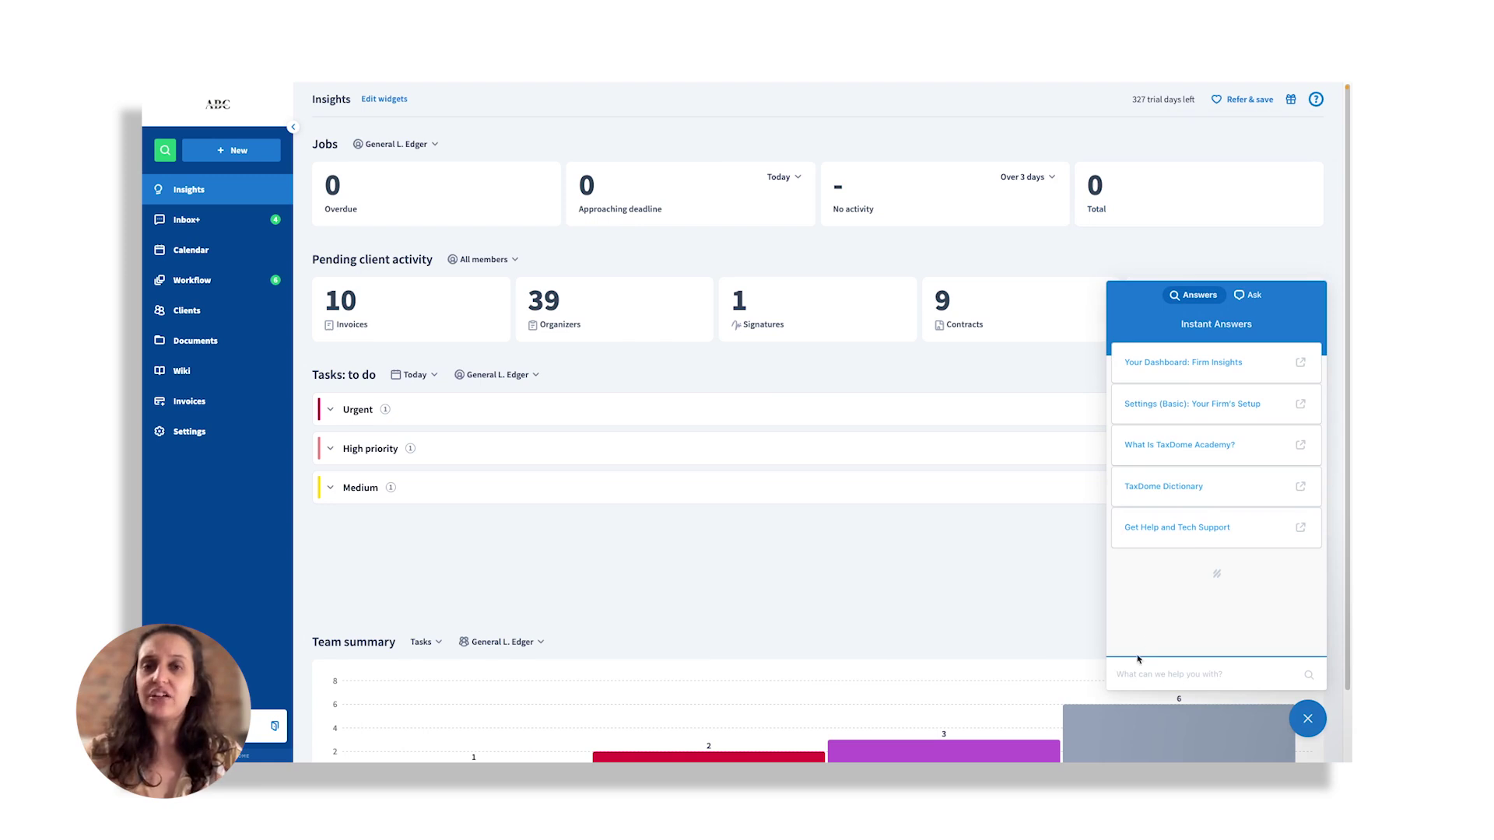
text(pipelines)
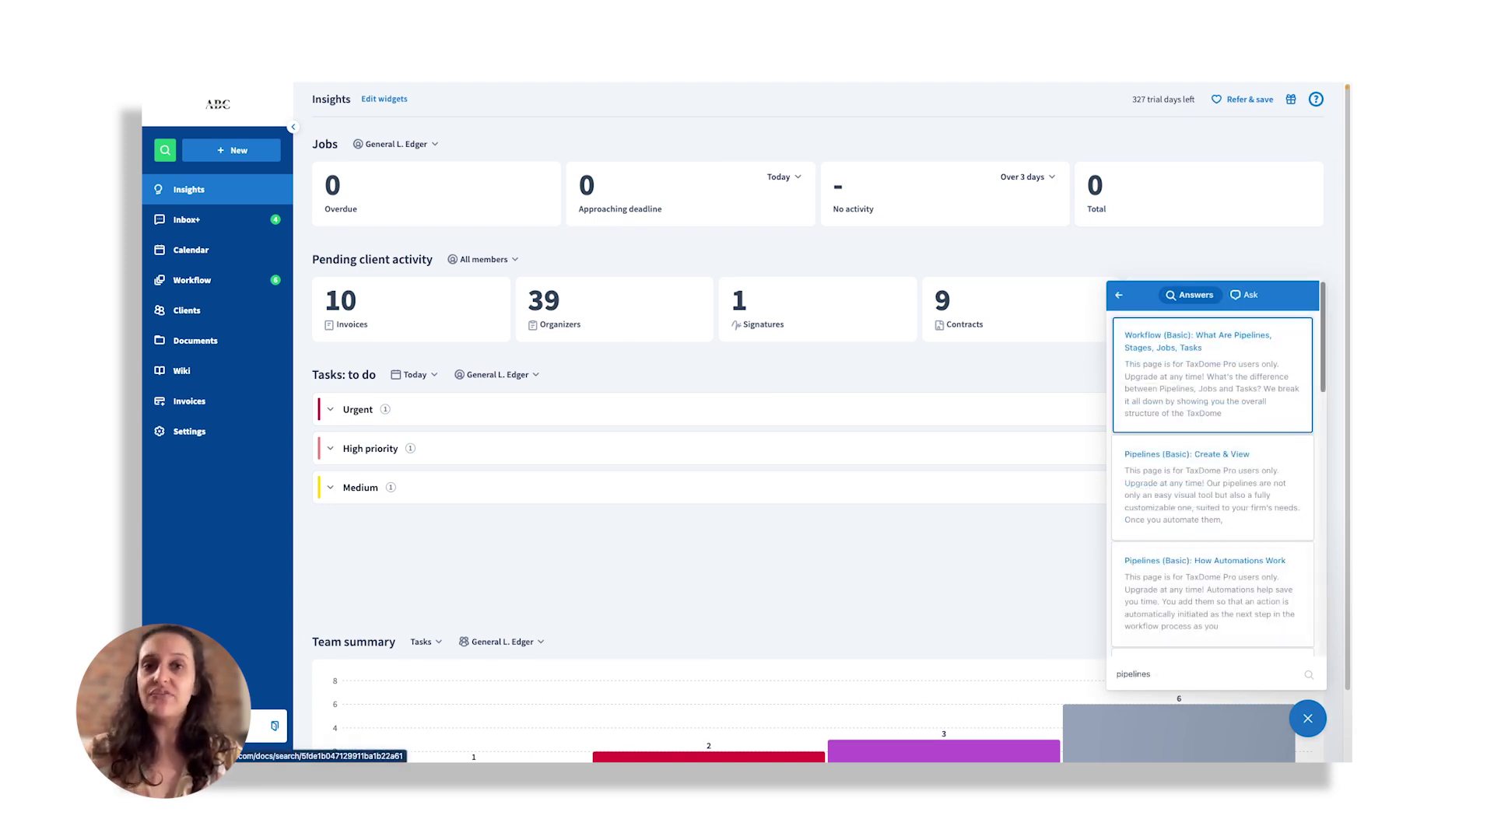
click(1150, 484)
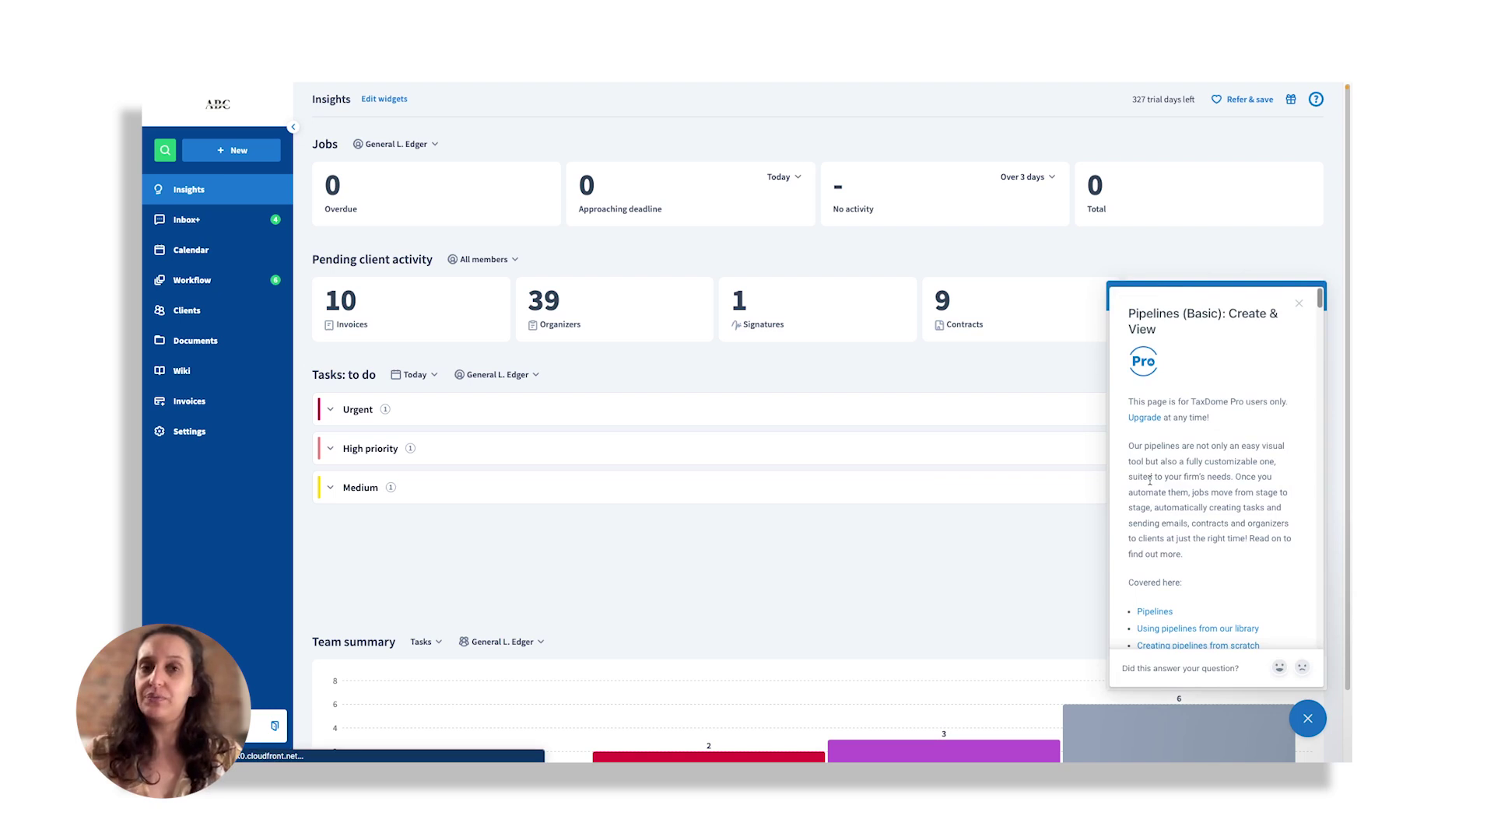
scroll(1149, 481, down, 2)
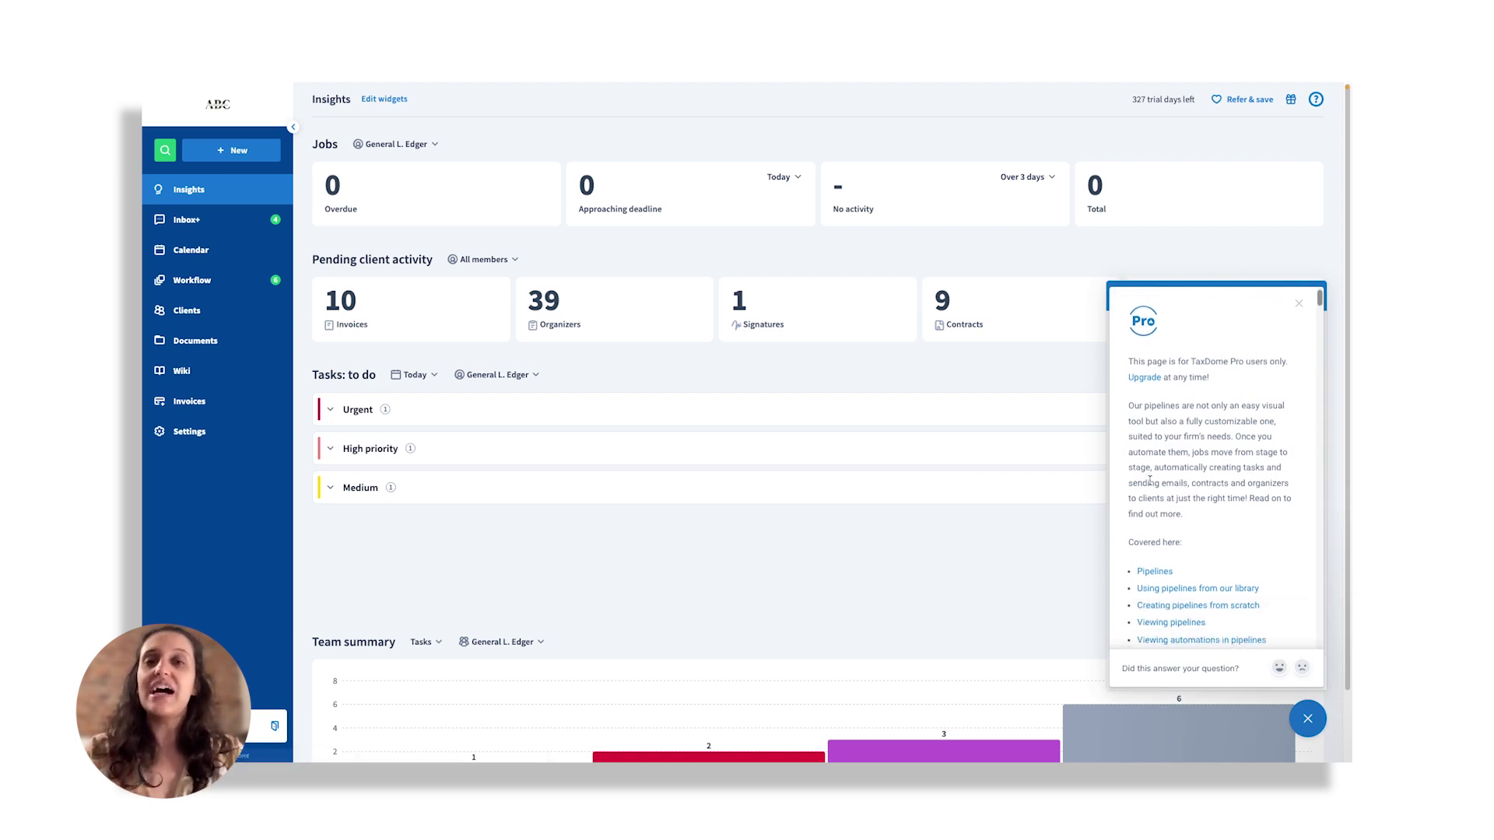
click(1298, 302)
Start a live support chat, type 'How to set', then close the help widget
click(1248, 296)
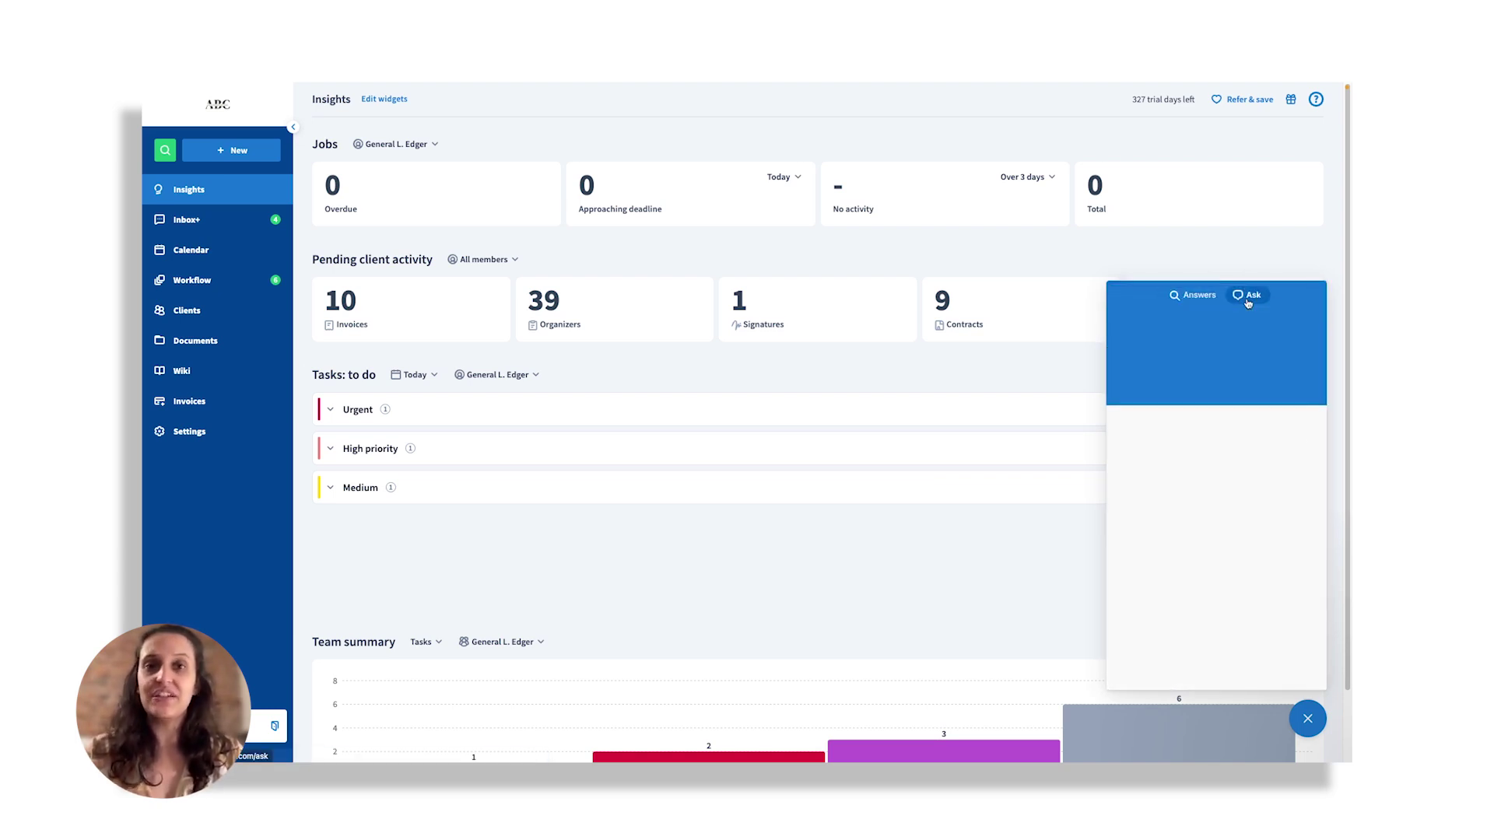
click(1147, 464)
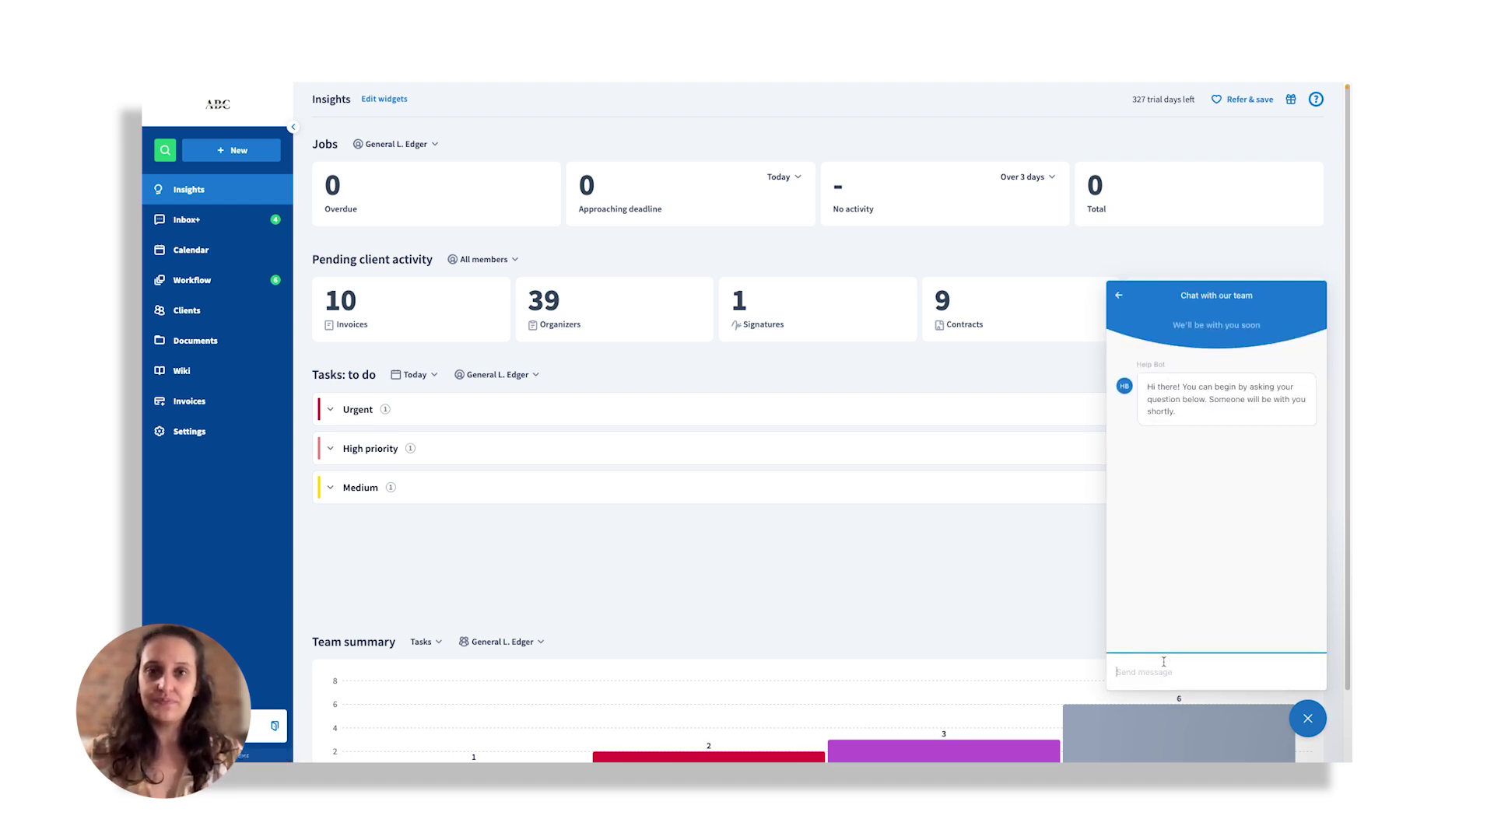
key(Return)
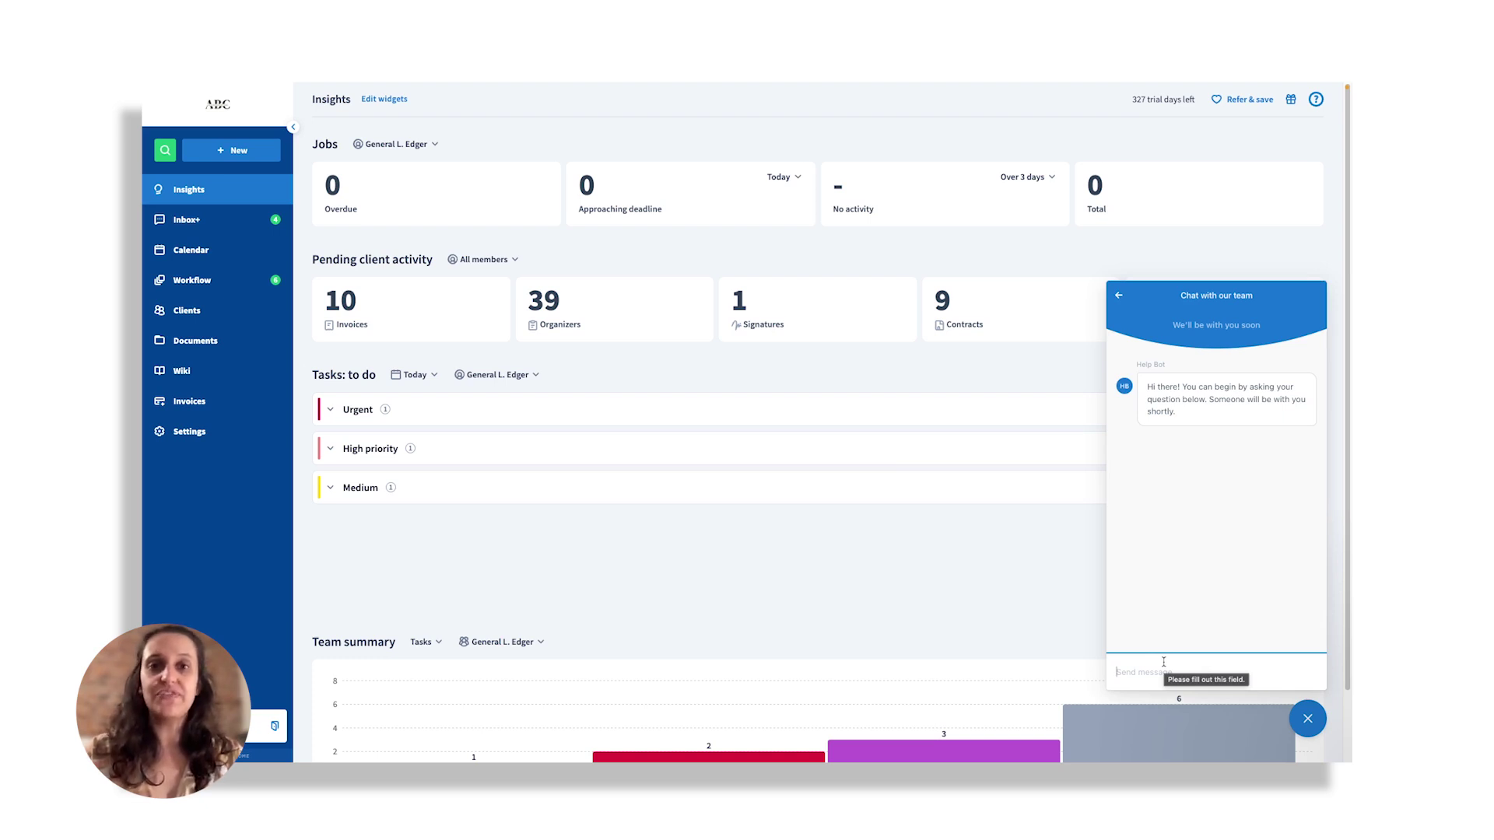
text(Ho)
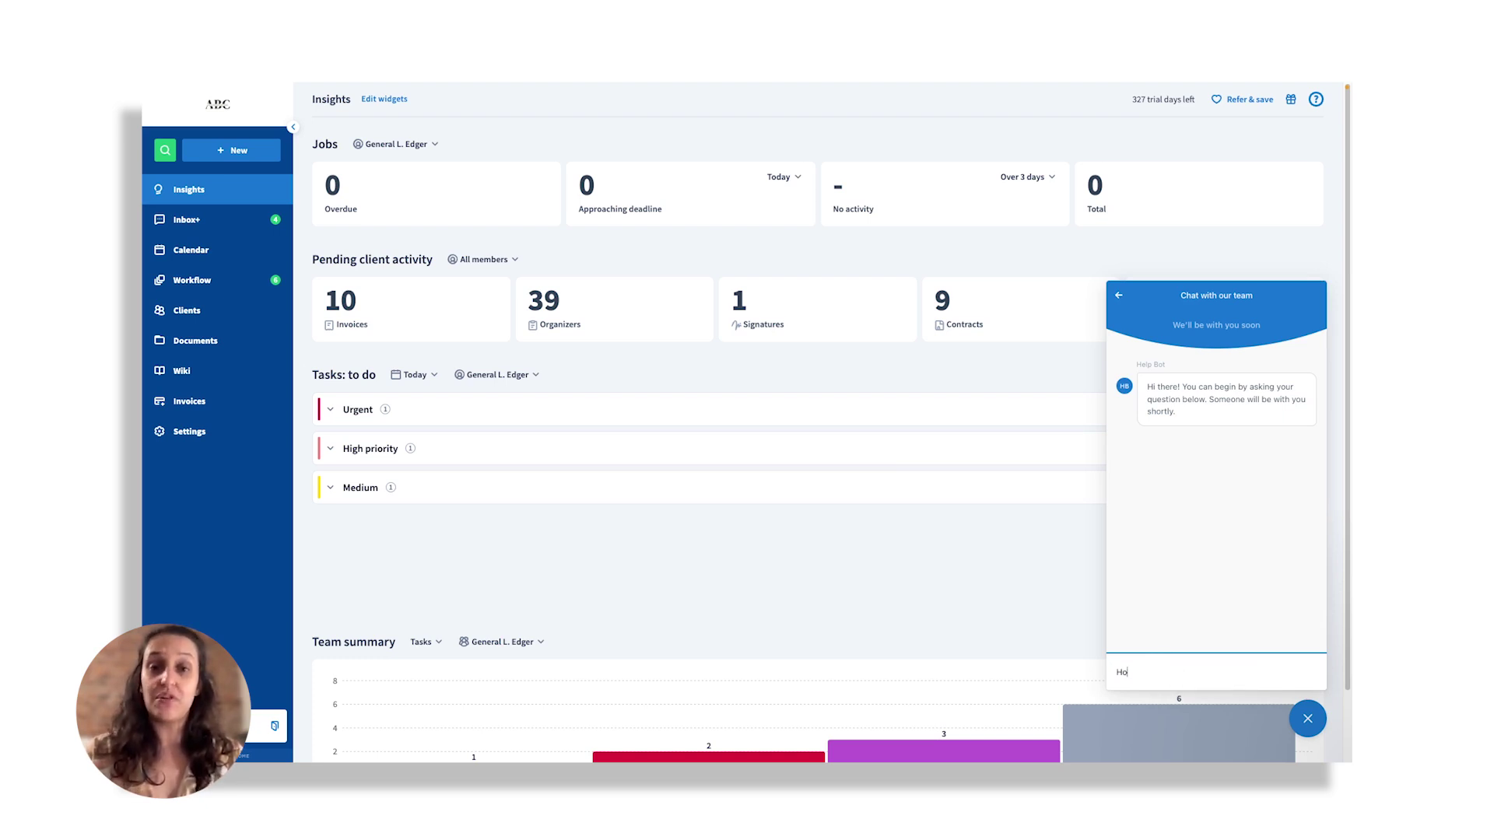
text(w to s)
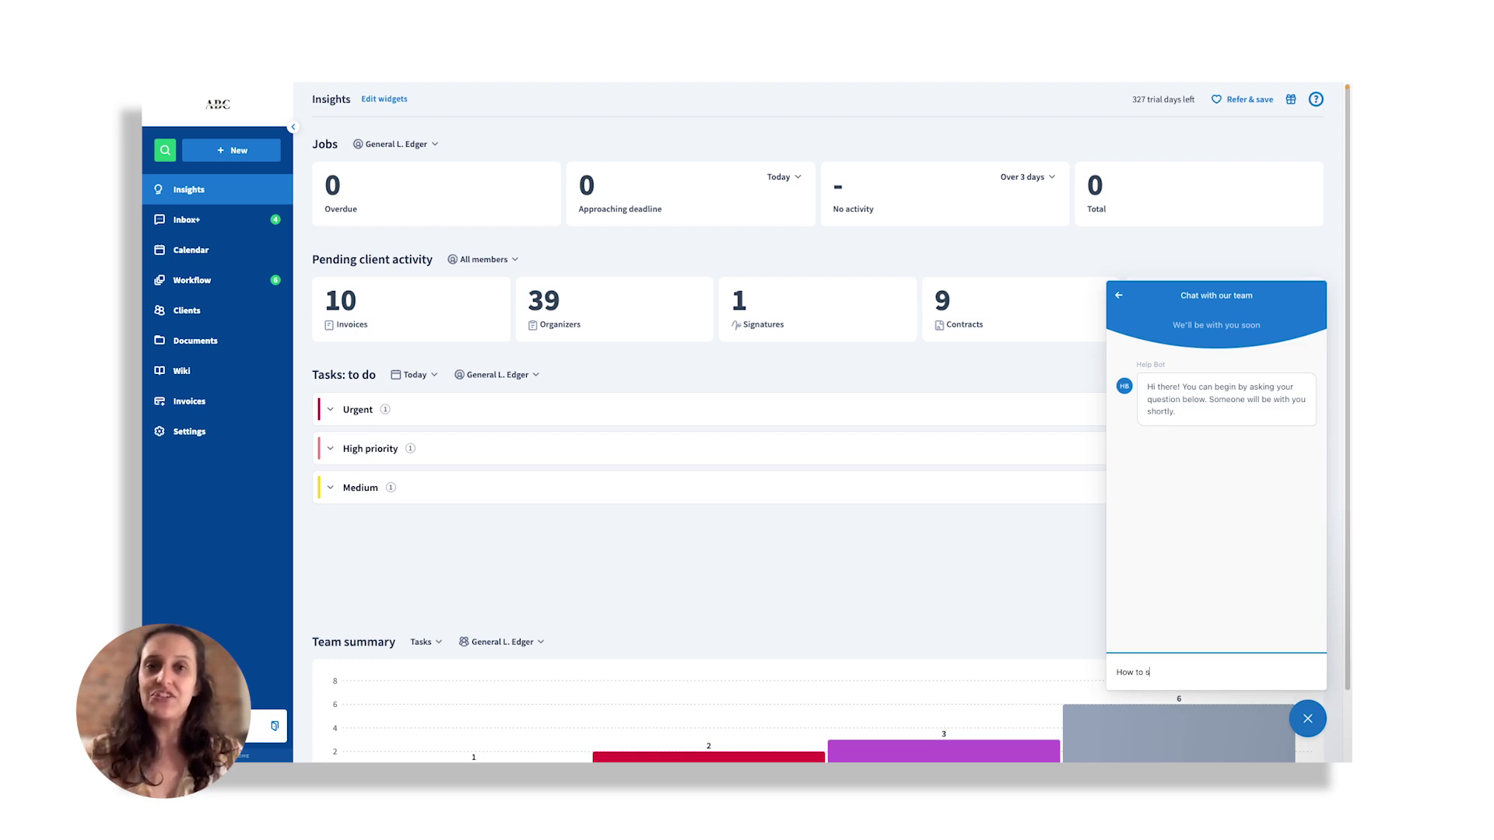
text(et up)
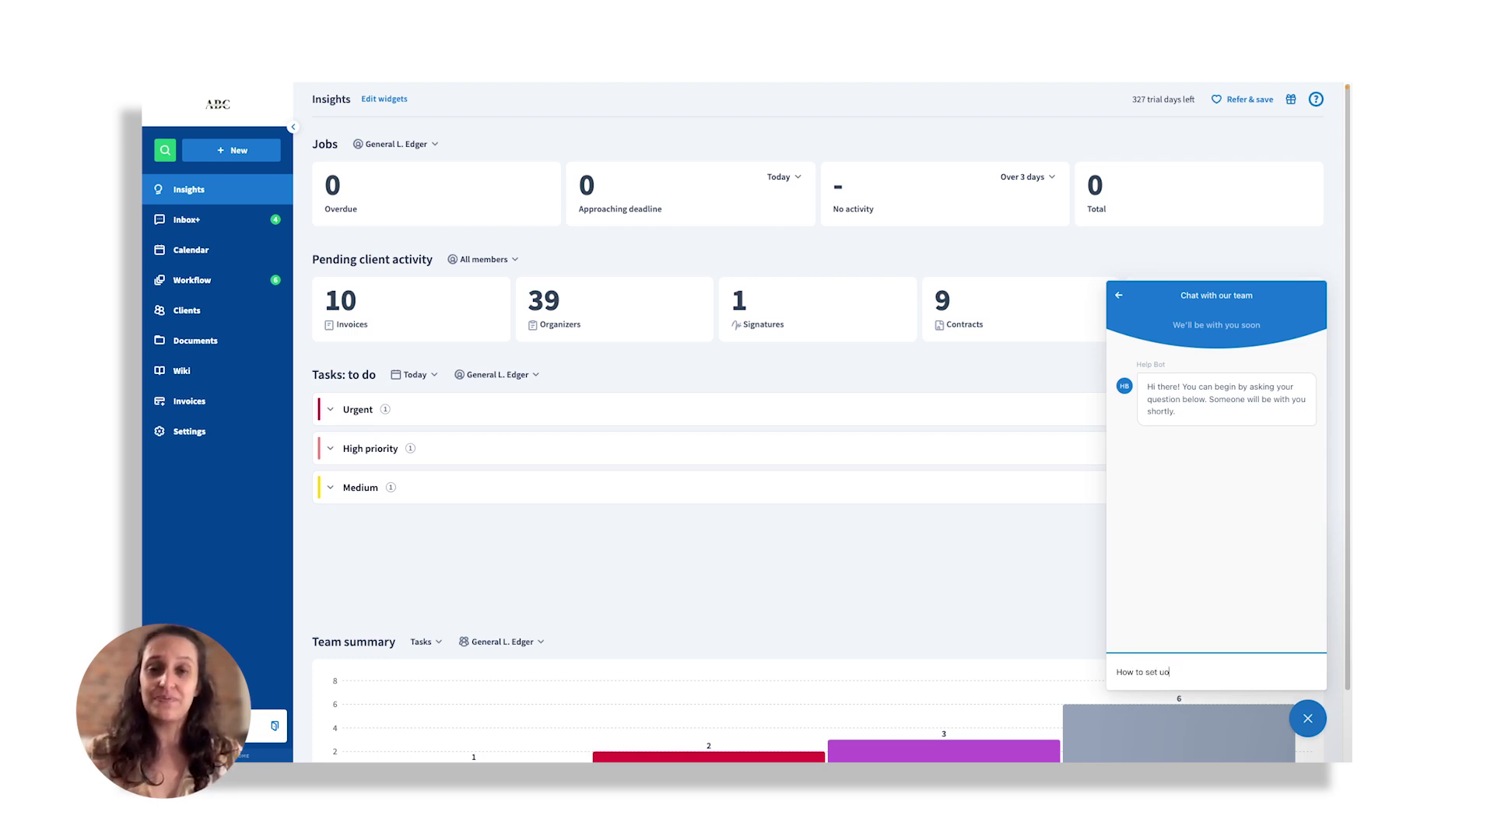
key(Escape)
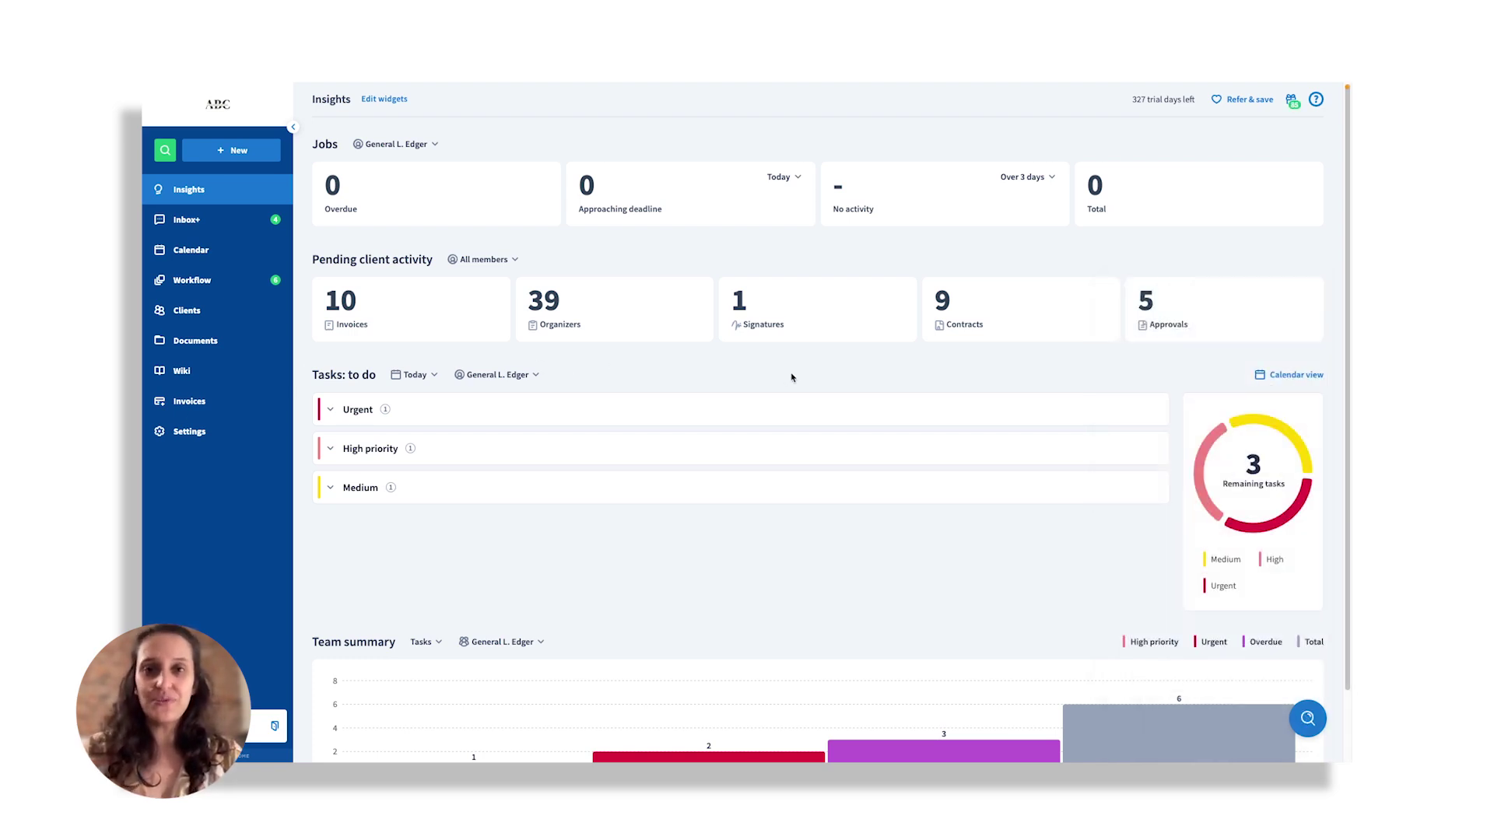